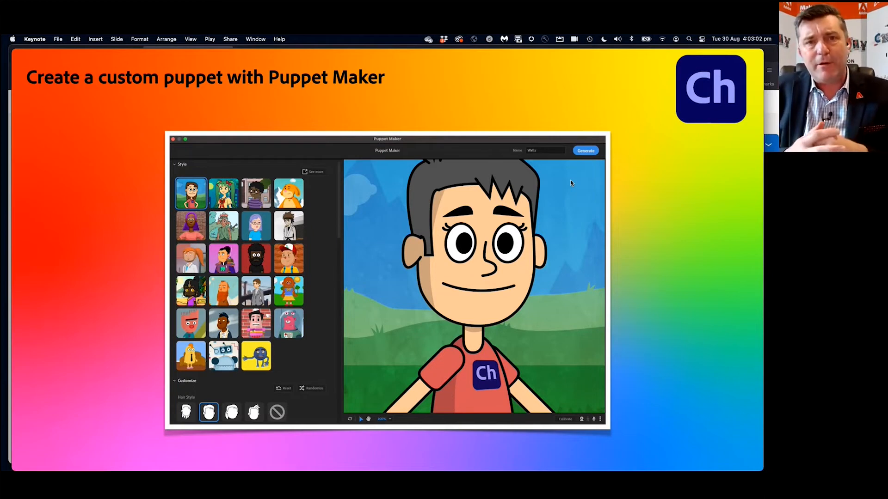
# Switch to Adobe Character Animator and change its mode from Pro to Starter.
pyautogui.press('super+Tab')
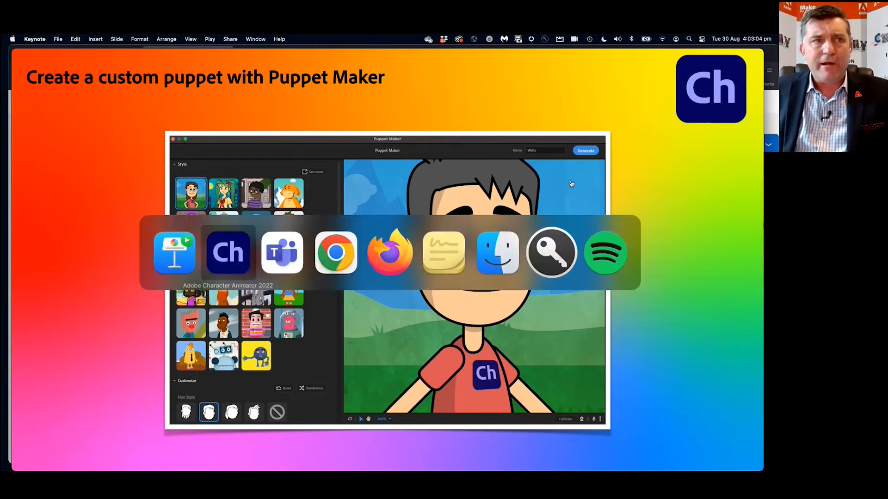
pyautogui.click(245, 257)
pyautogui.moveTo(262, 74); pyautogui.dragTo(256, 72)
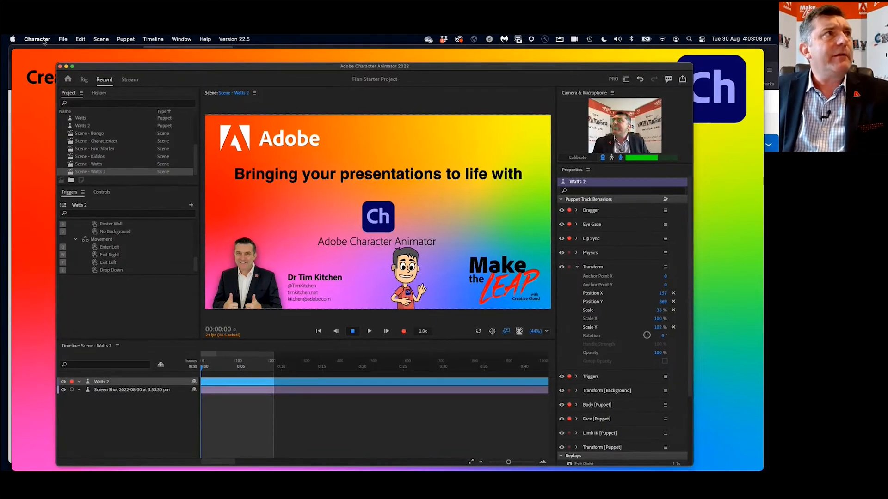
pyautogui.click(613, 80)
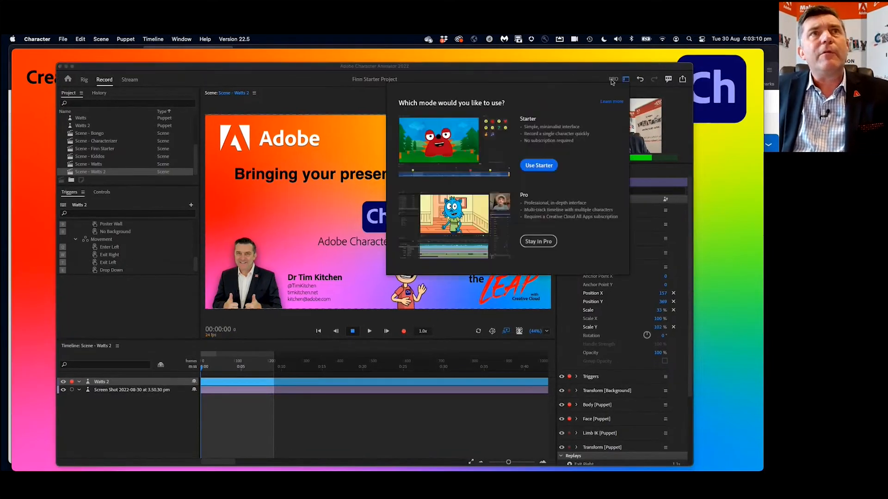
pyautogui.click(531, 167)
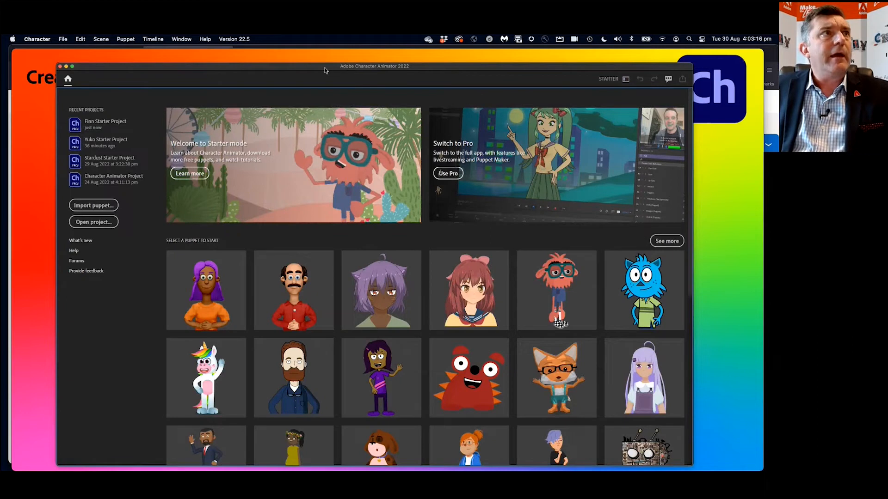
# Browse the starter puppets, open the moustached man in the red shirt, and enlarge the window to fill the screen.
pyautogui.moveTo(325, 71); pyautogui.dragTo(297, 52)
pyautogui.scroll(-5, 346, 289)
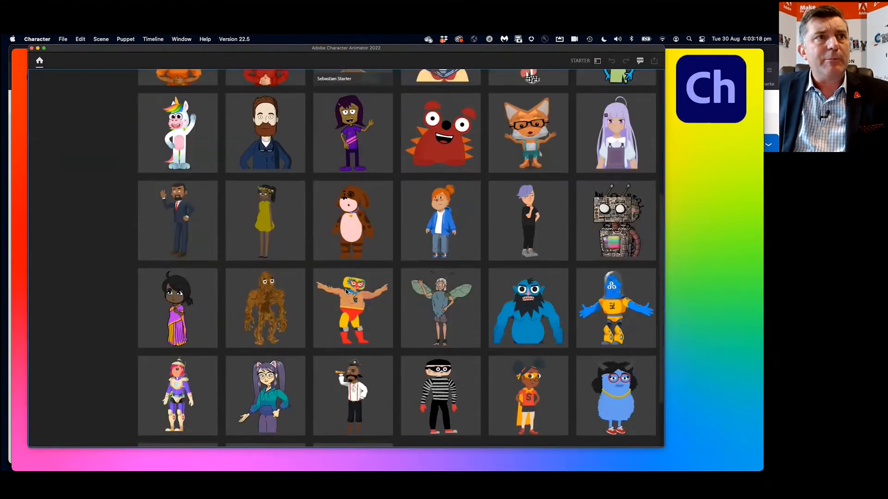
pyautogui.scroll(-2, 346, 290)
pyautogui.scroll(10, 347, 289)
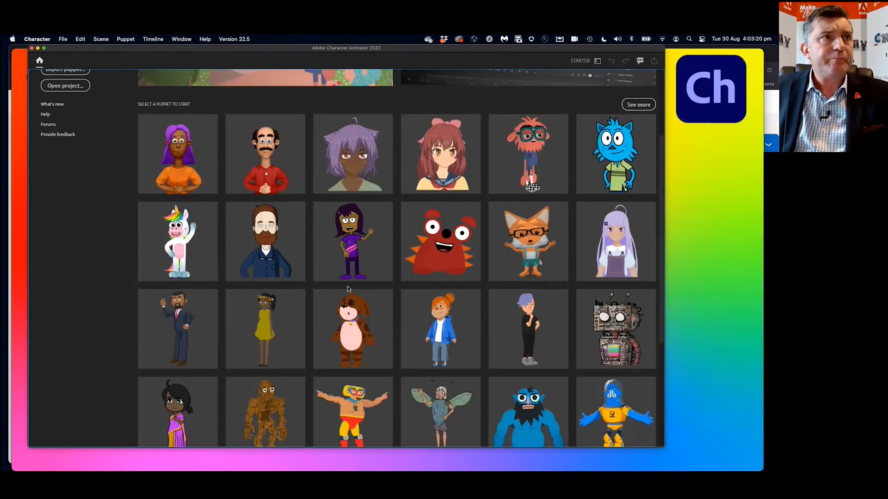
pyautogui.scroll(3, 348, 289)
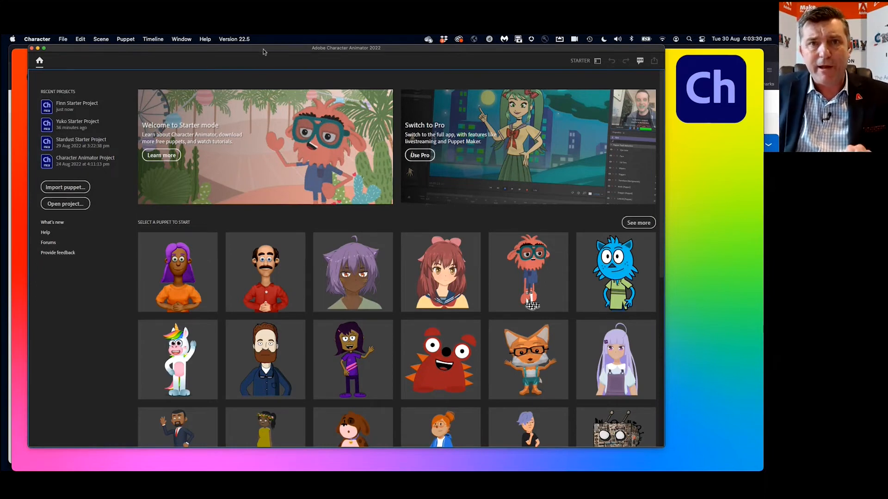
pyautogui.moveTo(263, 52); pyautogui.dragTo(245, 49)
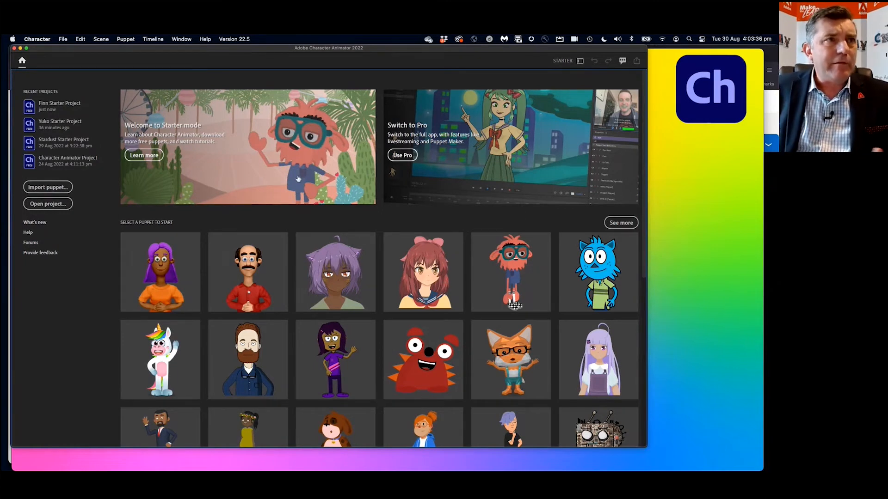
pyautogui.click(245, 287)
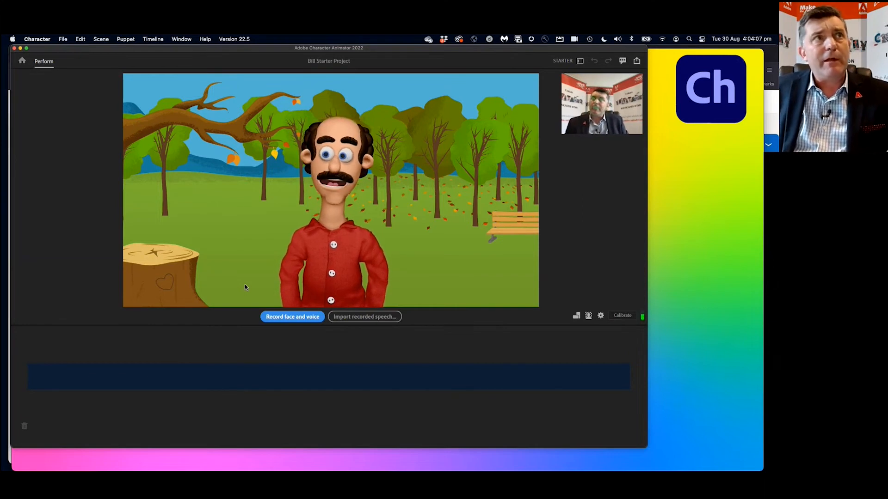
pyautogui.moveTo(647, 446); pyautogui.dragTo(763, 467)
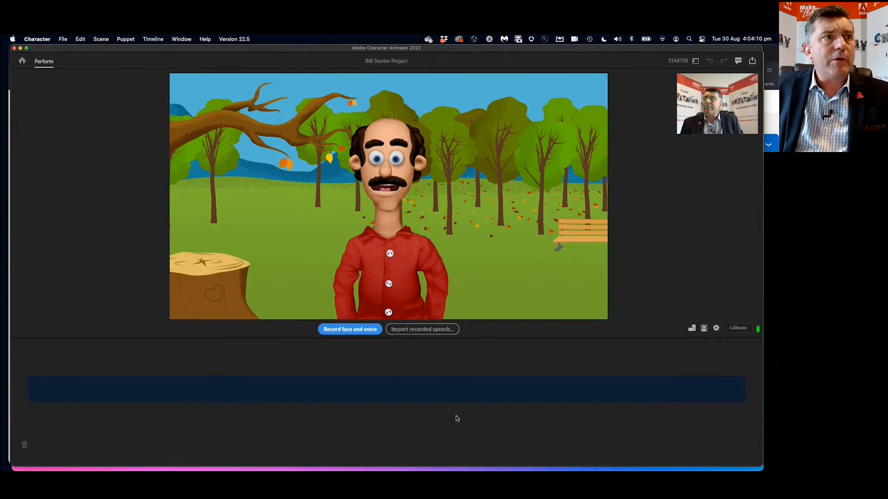
# Record a face and voice performance of about 21 seconds with the puppet.
pyautogui.click(353, 330)
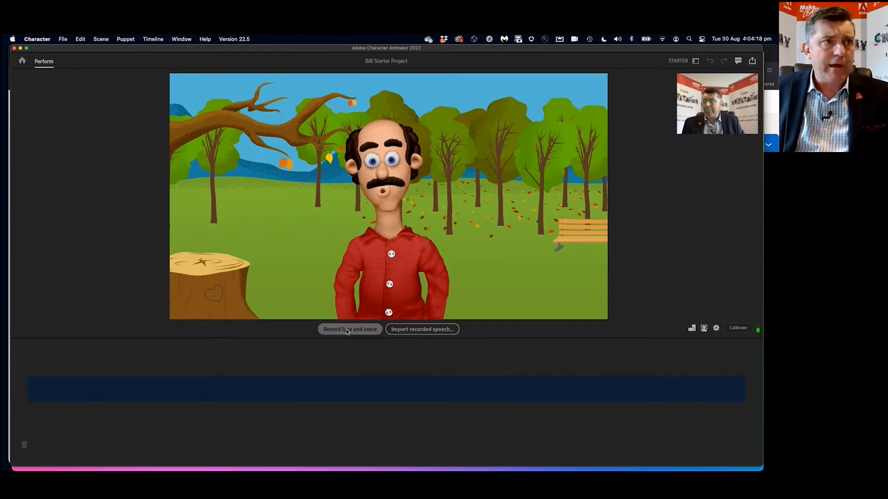
pyautogui.click(345, 331)
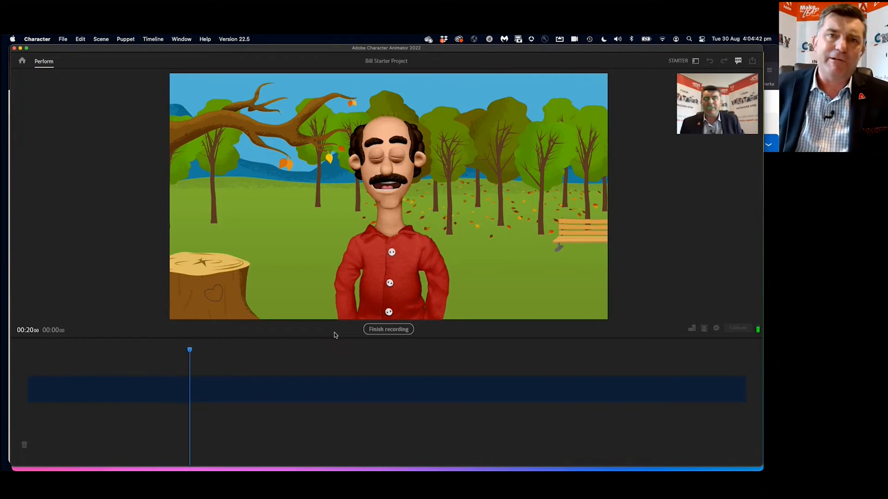
pyautogui.click(377, 331)
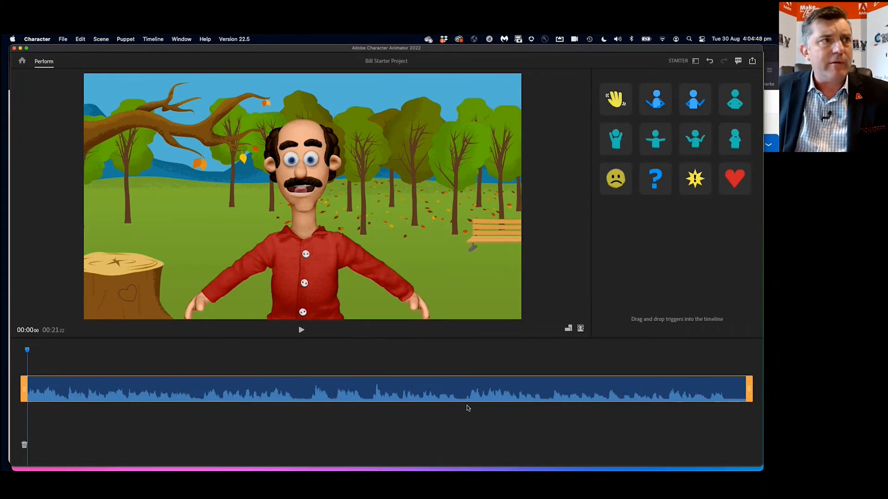
# Play back the first few seconds of the recorded performance and return the playhead to the start.
pyautogui.click(301, 331)
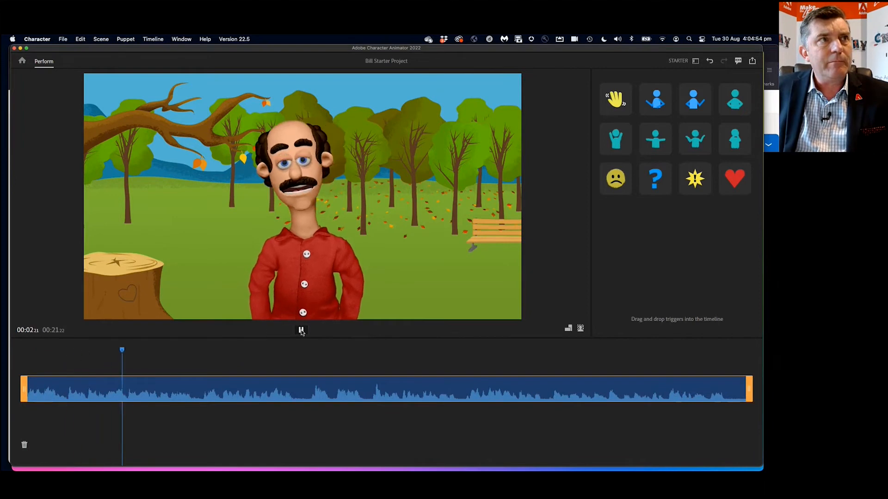
pyautogui.click(301, 331)
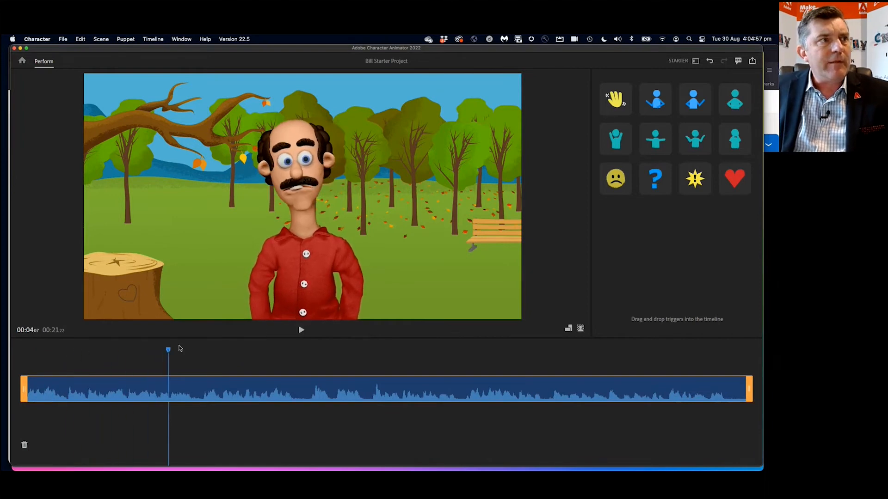
pyautogui.moveTo(170, 352); pyautogui.dragTo(27, 352)
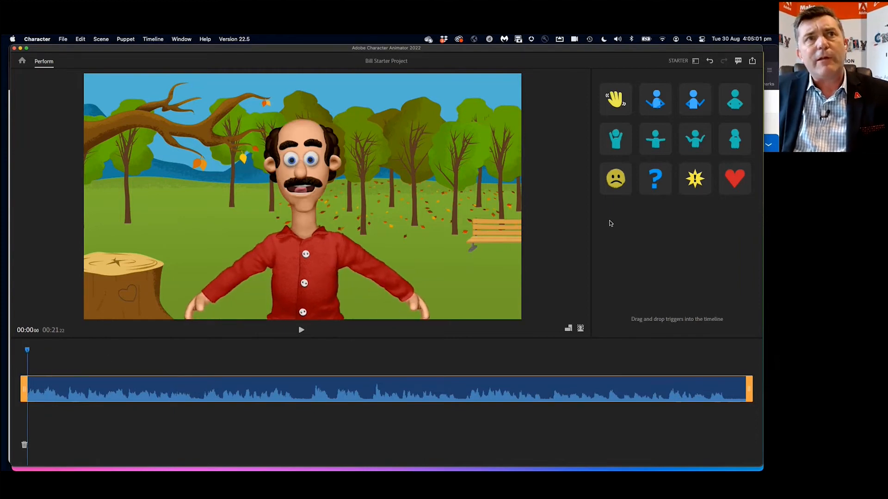
# Preview the puppet's gesture triggers on the character, including Wave, Gesture Left and Hands Up.
pyautogui.click(618, 105)
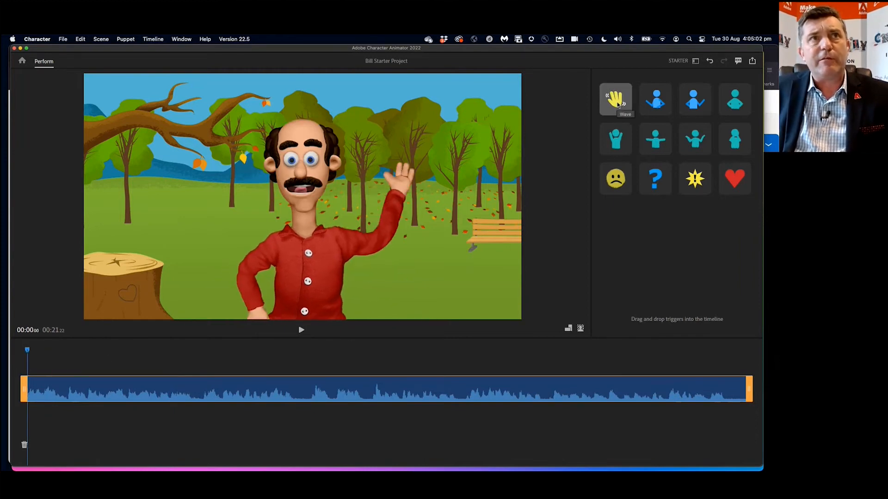
pyautogui.click(662, 102)
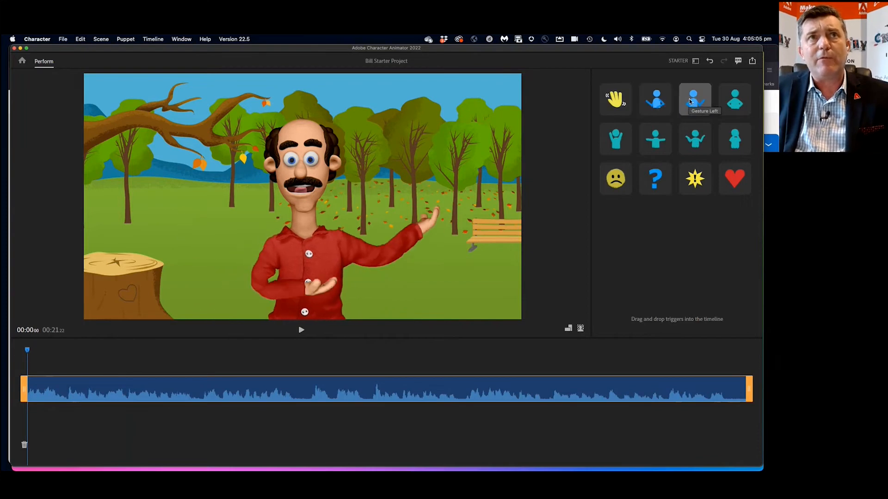
pyautogui.click(729, 103)
pyautogui.click(617, 141)
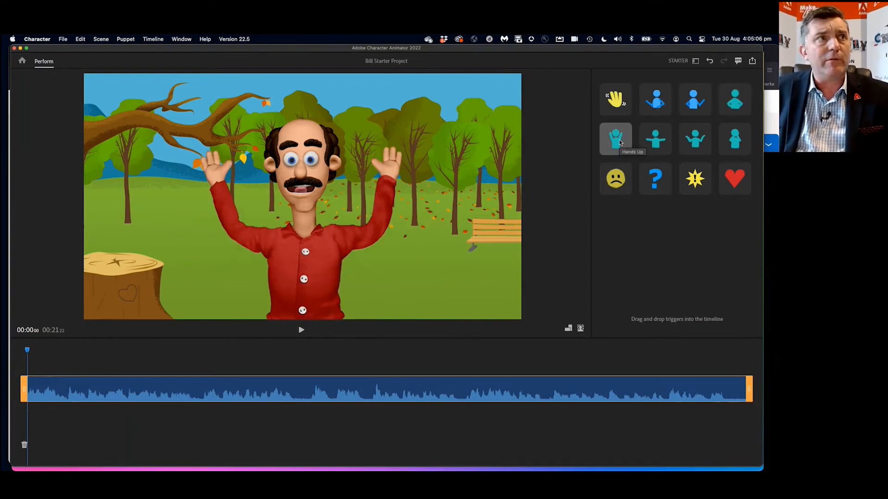
pyautogui.click(657, 145)
pyautogui.click(620, 141)
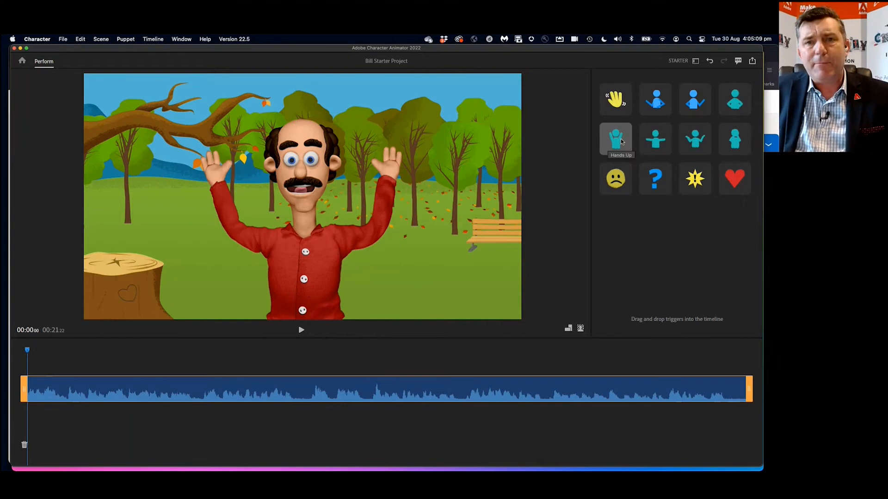
# Place triggers on the timeline: Hands Up near the start, the first blue gesture at about 4 s, the heart at 9 s and Wave at 20 s.
pyautogui.moveTo(619, 142); pyautogui.dragTo(51, 390)
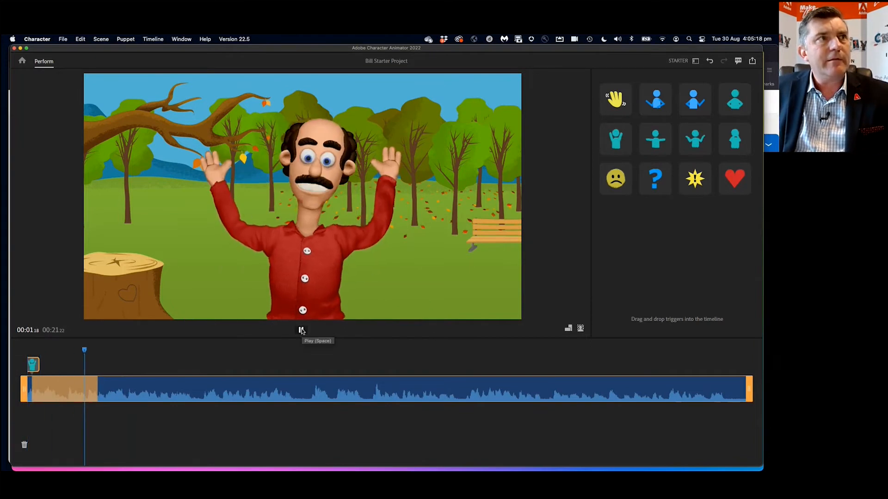
pyautogui.click(302, 330)
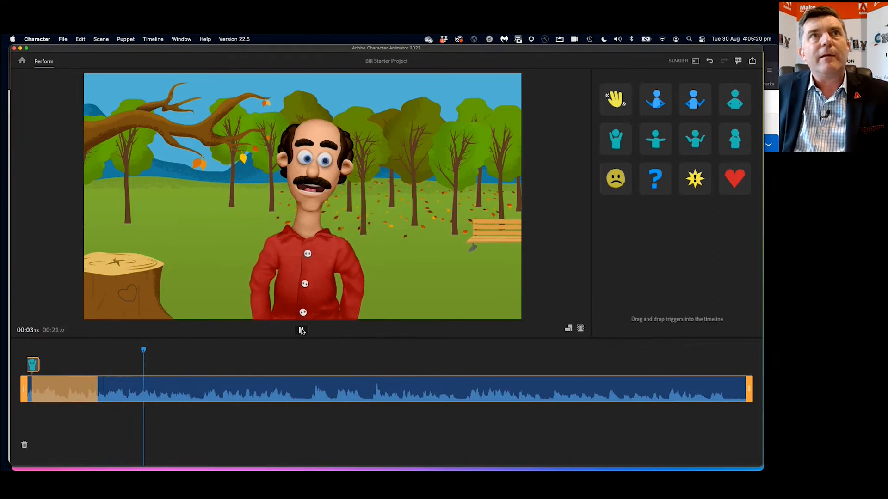
pyautogui.click(653, 101)
pyautogui.moveTo(650, 103); pyautogui.dragTo(158, 384)
pyautogui.moveTo(615, 99); pyautogui.dragTo(680, 392)
pyautogui.moveTo(735, 180); pyautogui.dragTo(336, 392)
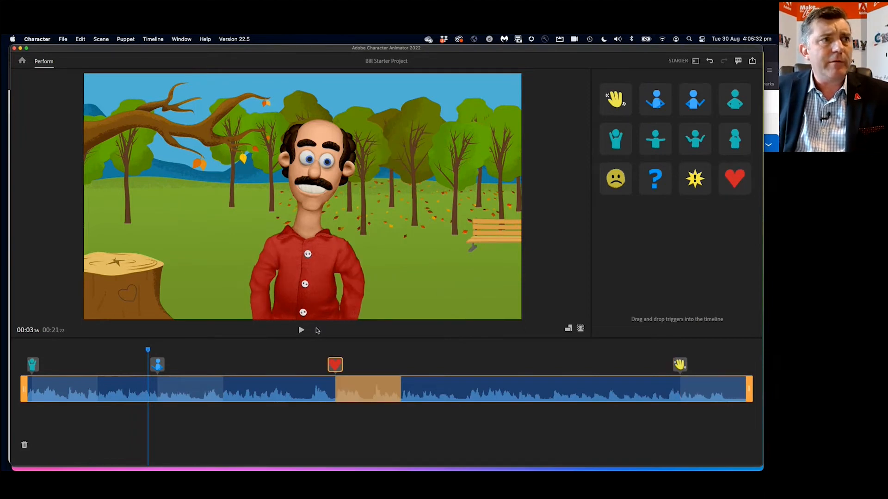
# Play the performance, move the heart trigger earlier to about 7.5 s, and lengthen it to end near 10.5 s.
pyautogui.click(301, 331)
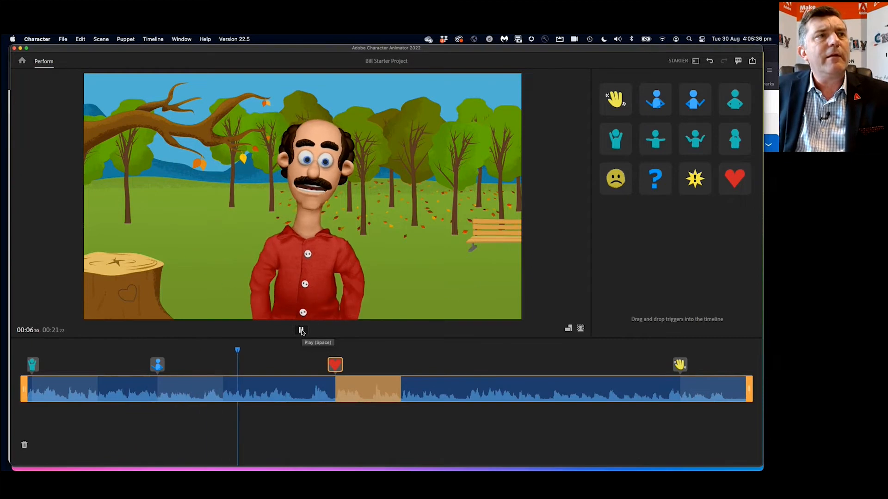
pyautogui.click(301, 331)
pyautogui.moveTo(343, 388); pyautogui.dragTo(377, 389)
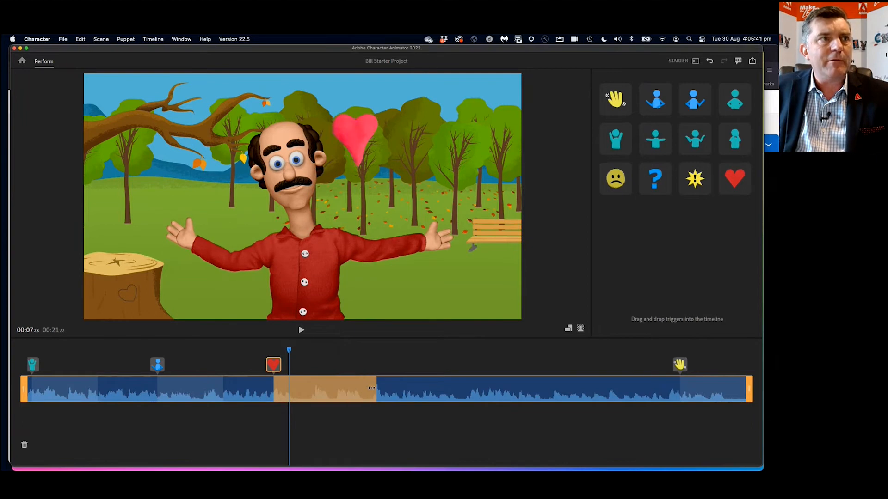
# Play on past the heart trigger and add the teal raised-arms shrug trigger at about 14 s.
pyautogui.click(301, 330)
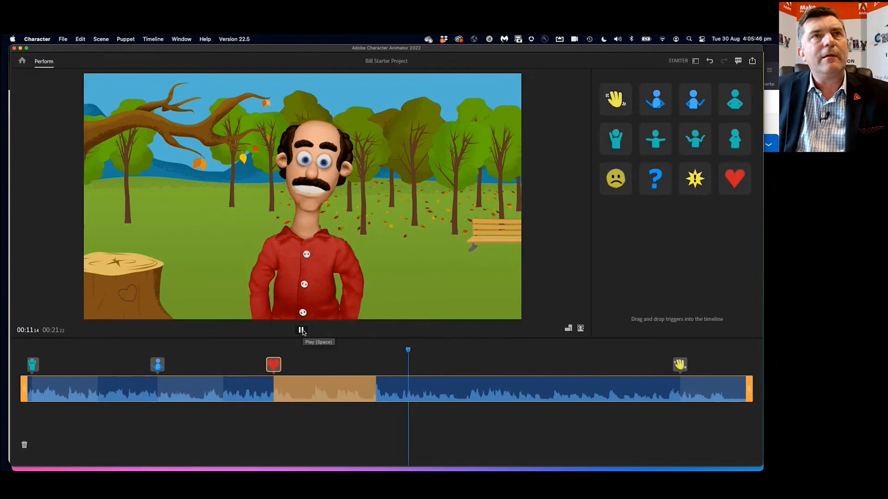
pyautogui.click(291, 331)
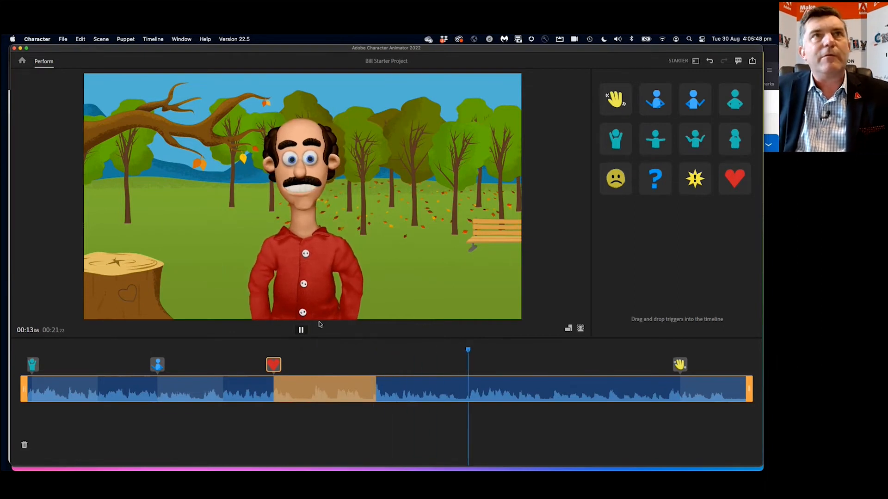
pyautogui.moveTo(695, 138); pyautogui.dragTo(481, 391)
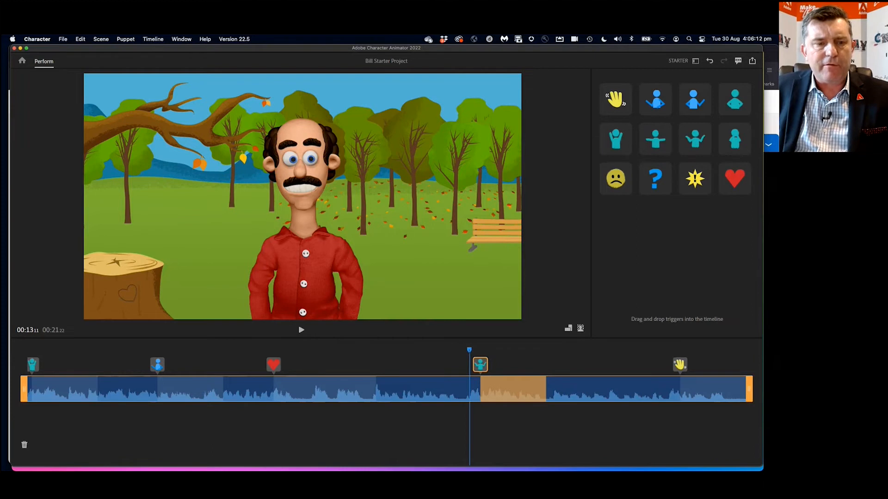
pyautogui.click(706, 435)
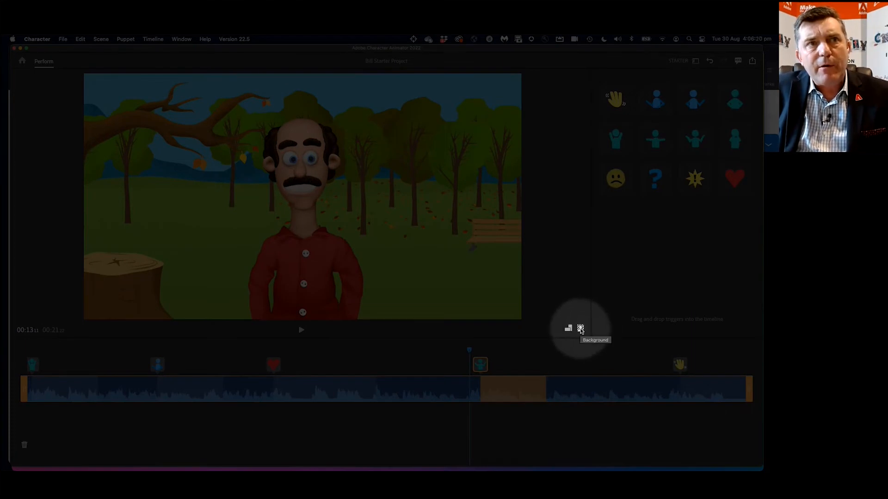
# Try several scenic and solid-colour backgrounds behind the puppet, and set the background to solid green.
pyautogui.click(580, 329)
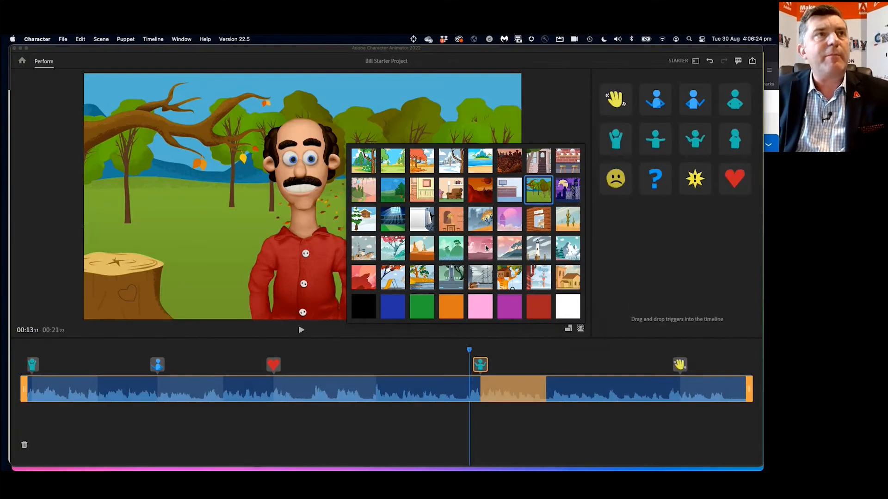
pyautogui.click(393, 161)
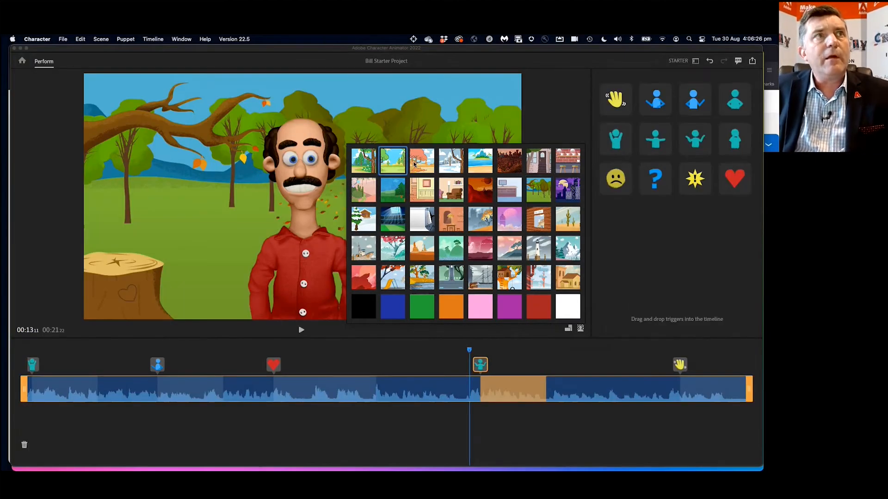
pyautogui.click(422, 161)
pyautogui.click(451, 166)
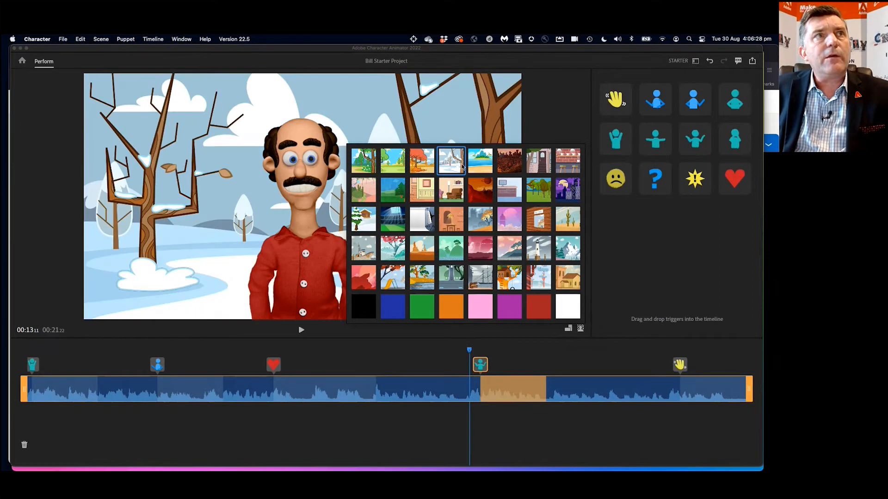
pyautogui.click(474, 166)
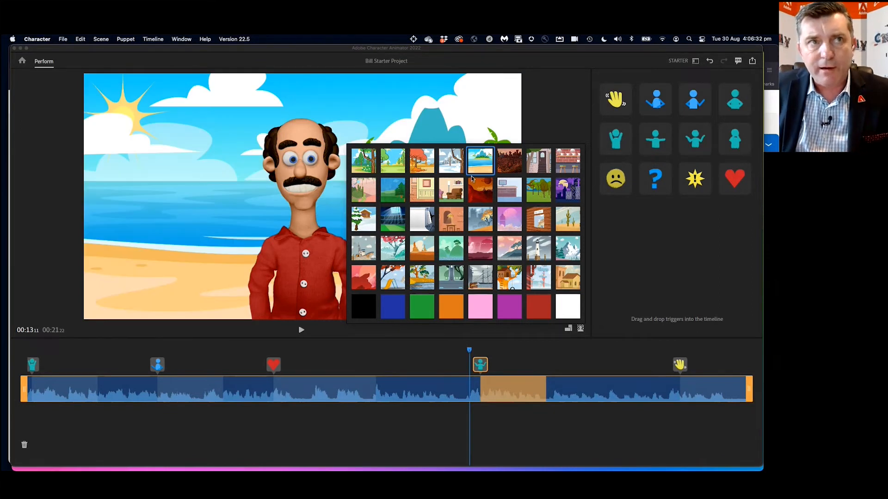
pyautogui.click(364, 307)
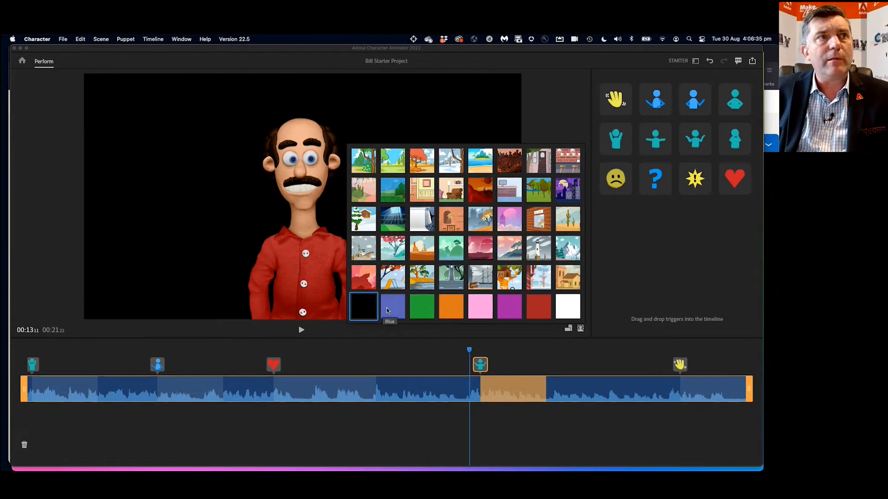
pyautogui.click(388, 311)
pyautogui.click(420, 309)
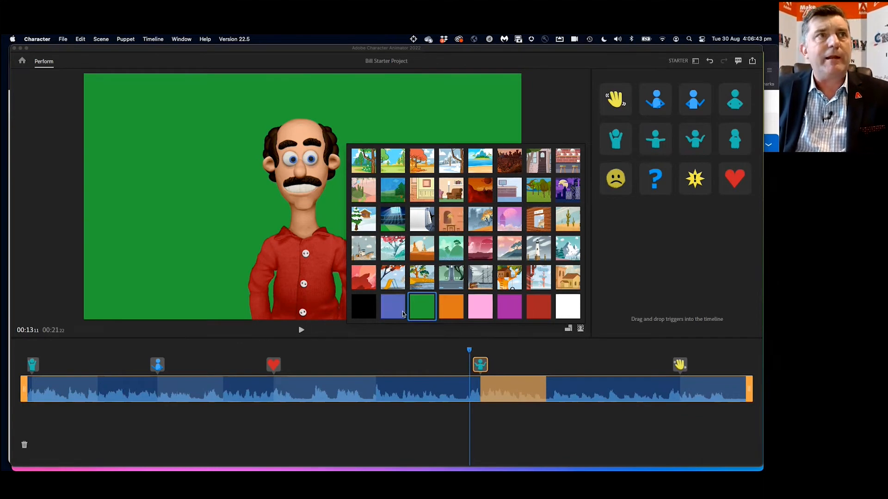
# Set the scene background to the cartoon room with yellow walls, an orange floor and a pink picture frame.
pyautogui.click(423, 191)
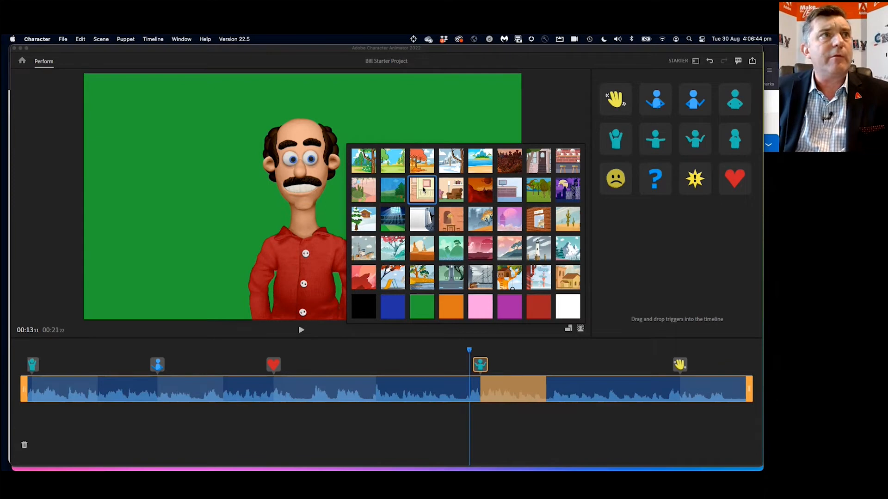
pyautogui.click(634, 257)
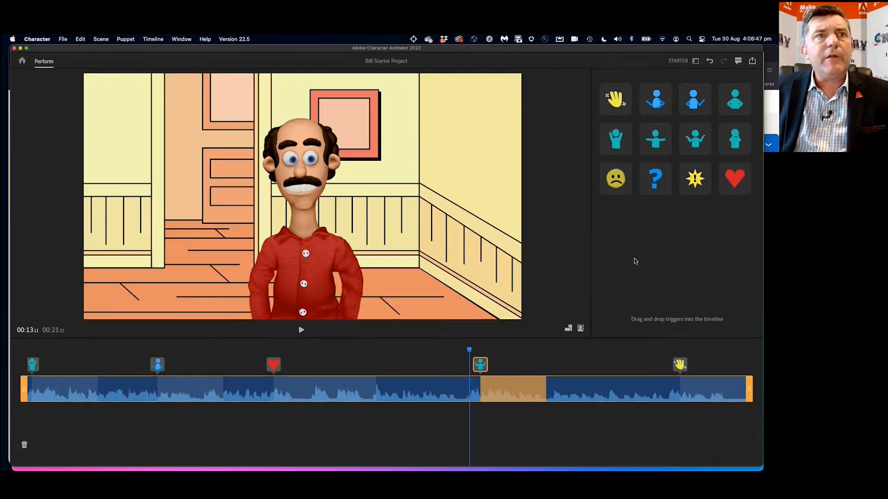
# Try the Portrait scene format, play the first few seconds of the performance from the start, and restore the Landscape format.
pyautogui.click(568, 329)
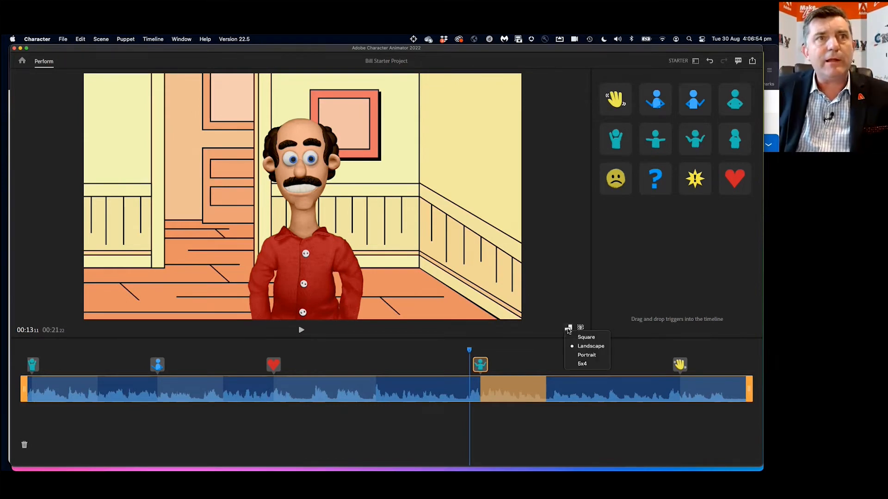
pyautogui.click(583, 355)
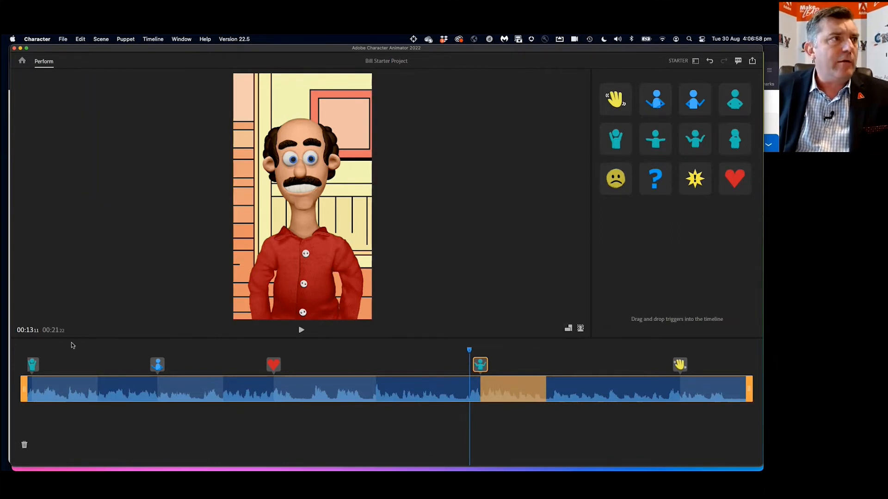
pyautogui.moveTo(470, 351); pyautogui.dragTo(2, 344)
pyautogui.click(300, 330)
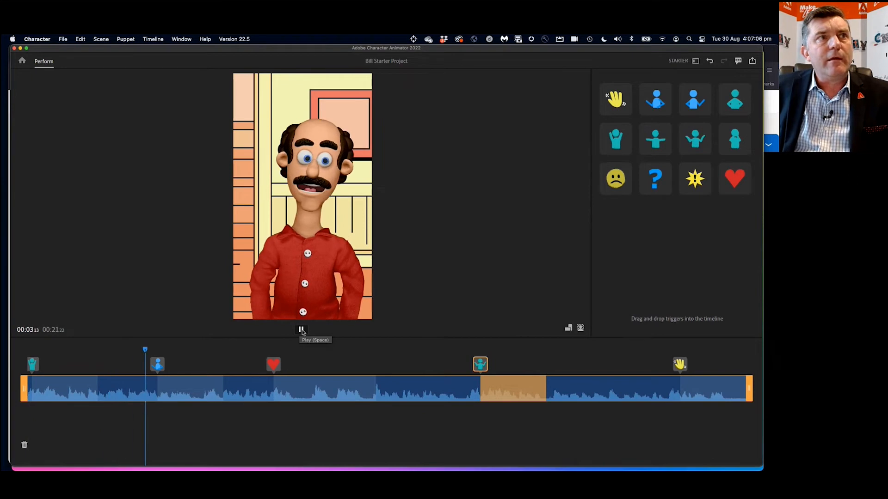
pyautogui.click(300, 329)
pyautogui.click(568, 329)
pyautogui.click(581, 346)
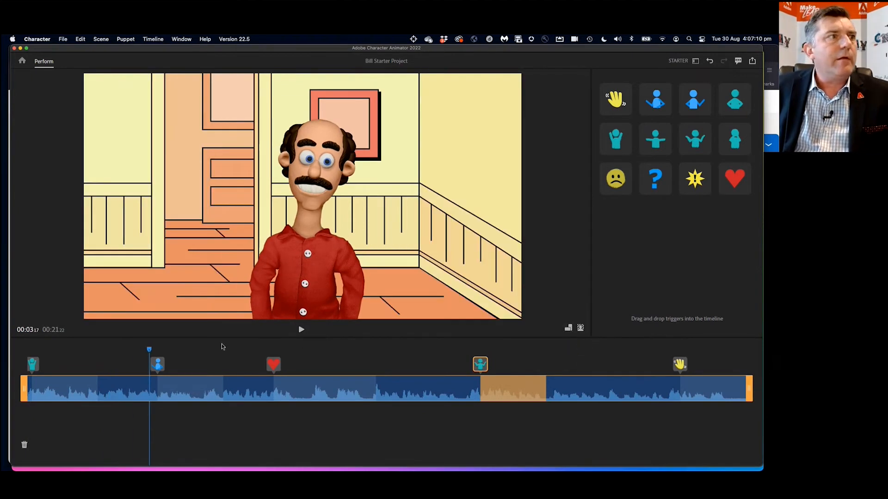
# Scrub the performance to about 9.5 s to view the puppet with the heart trigger active.
pyautogui.moveTo(149, 350); pyautogui.dragTo(337, 355)
pyautogui.press('Right')
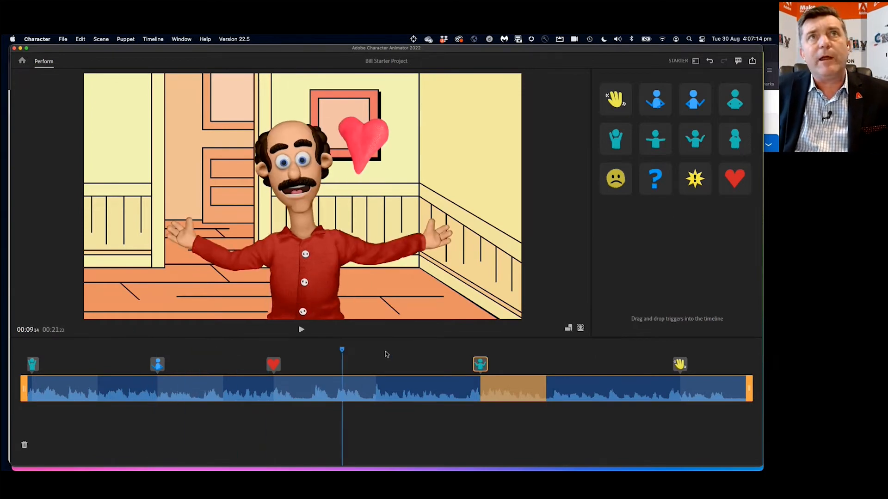
pyautogui.click(689, 137)
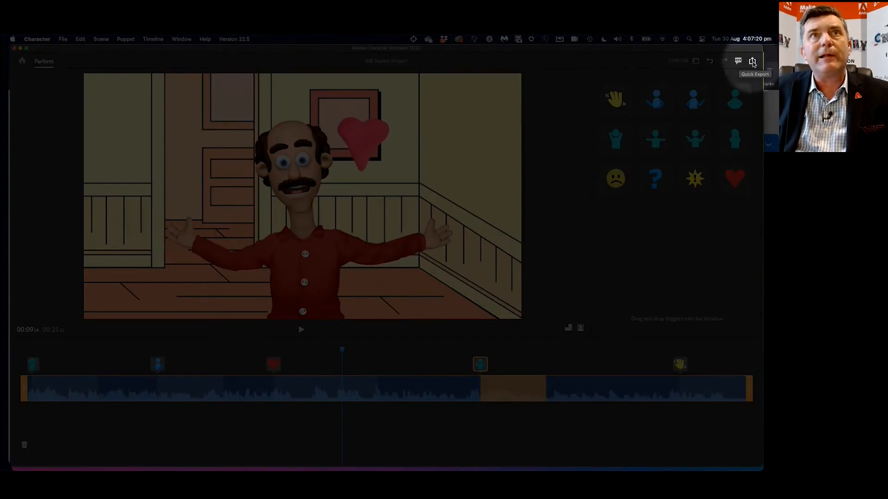
# Quick-export the scene to the Desktop as Scene - Bill Starter.mp4 with the Medium Quality preset.
pyautogui.click(752, 62)
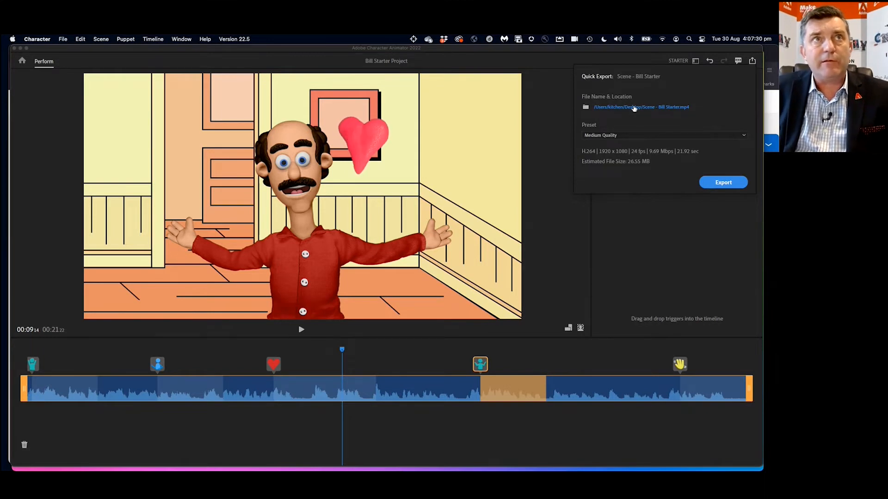
pyautogui.click(625, 134)
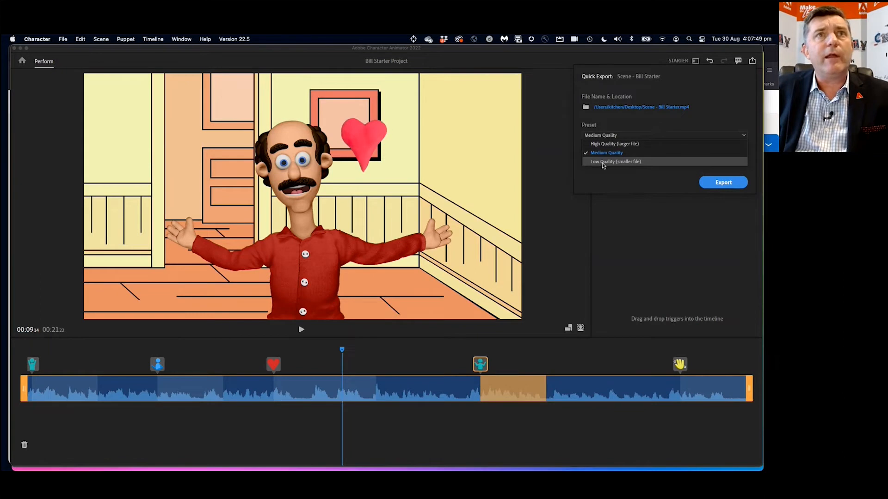
pyautogui.click(725, 183)
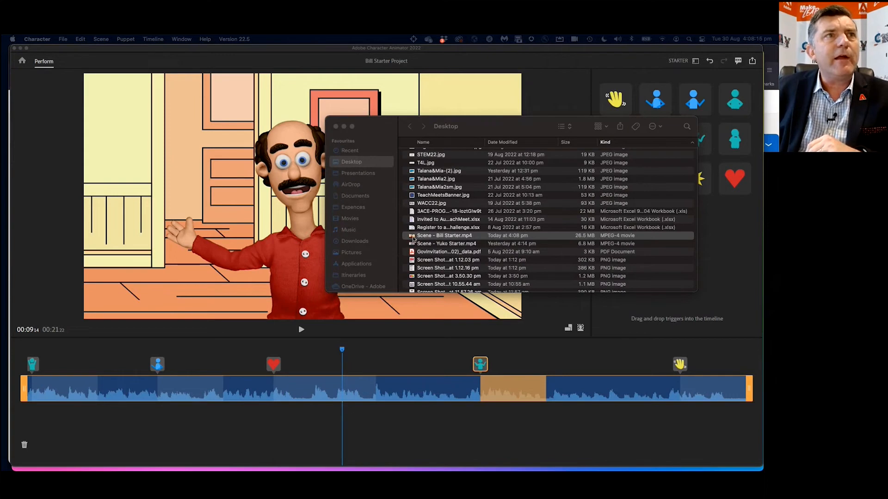
# Open the exported Scene - Bill Starter.mp4 from the Desktop folder, play its first seconds, and close the video and the folder window.
pyautogui.click(413, 239)
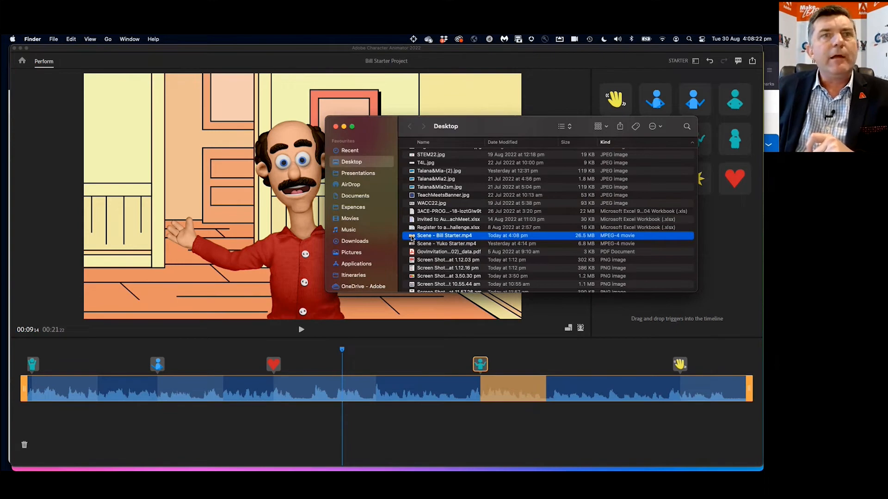
pyautogui.doubleClick(412, 238)
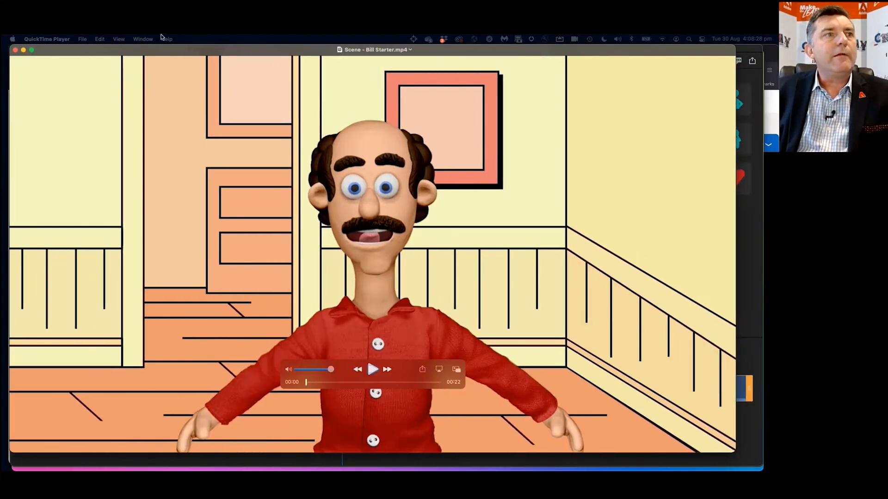
pyautogui.click(373, 369)
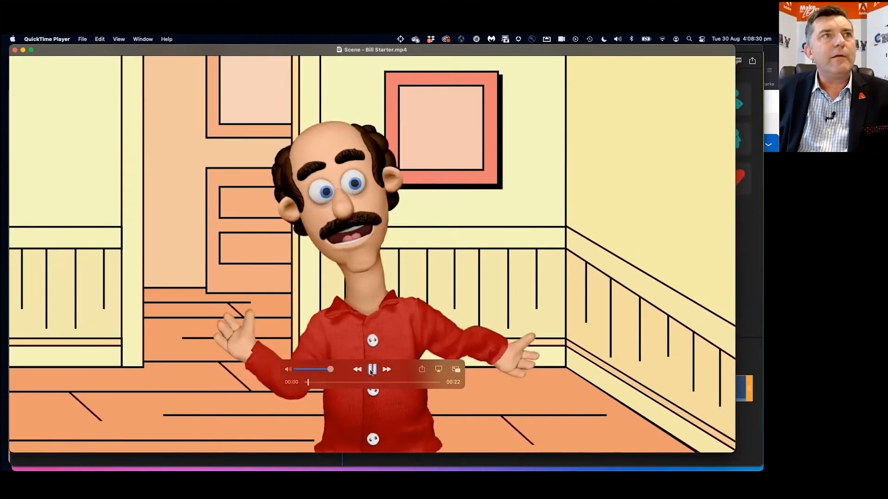
pyautogui.click(373, 369)
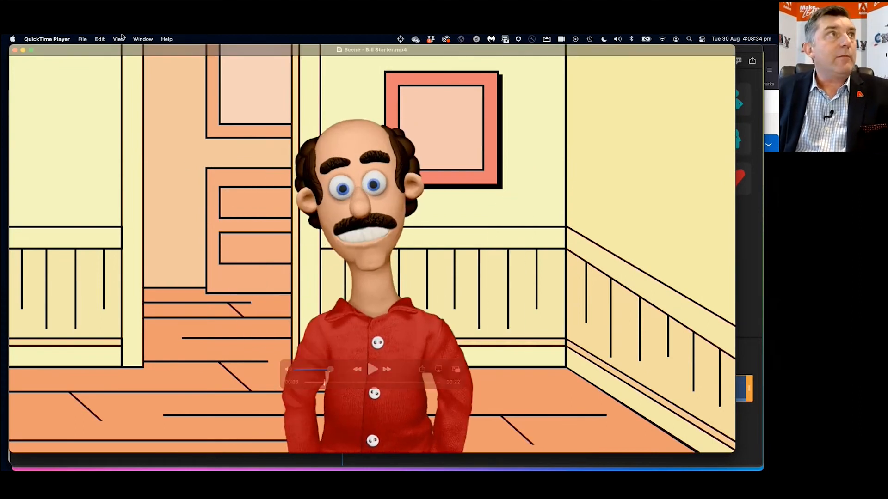
pyautogui.press('super+w')
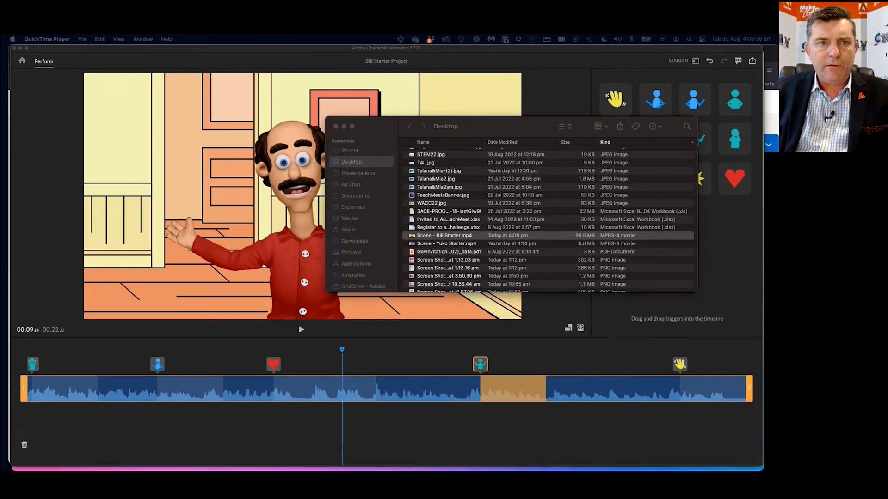
pyautogui.click(336, 127)
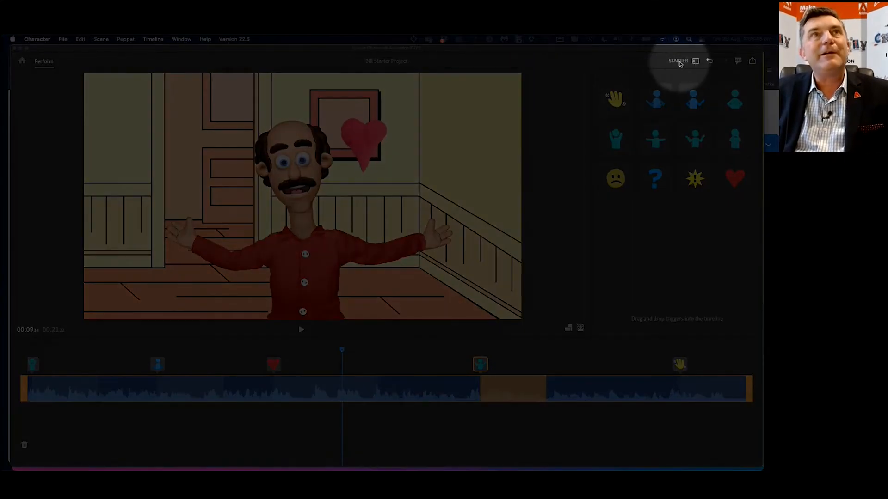
# Switch the project from Starter to Pro mode and scrub through the multi-track timeline to about 8 s.
pyautogui.click(694, 62)
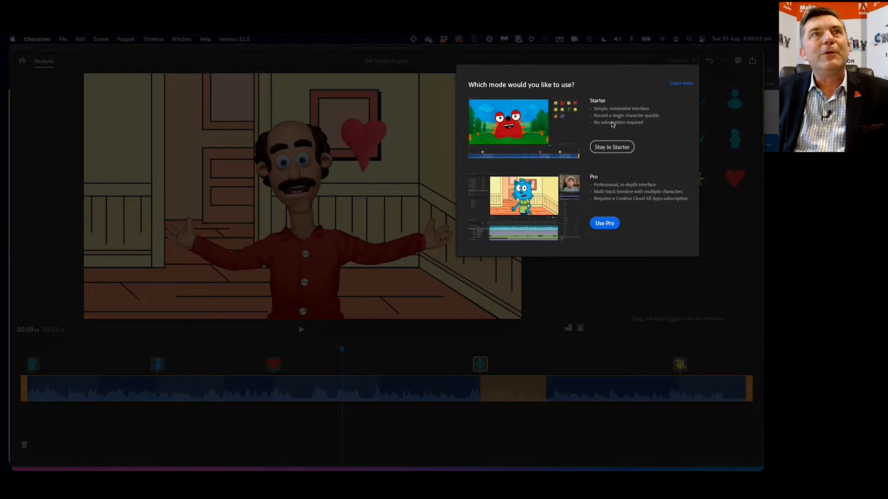
pyautogui.click(602, 224)
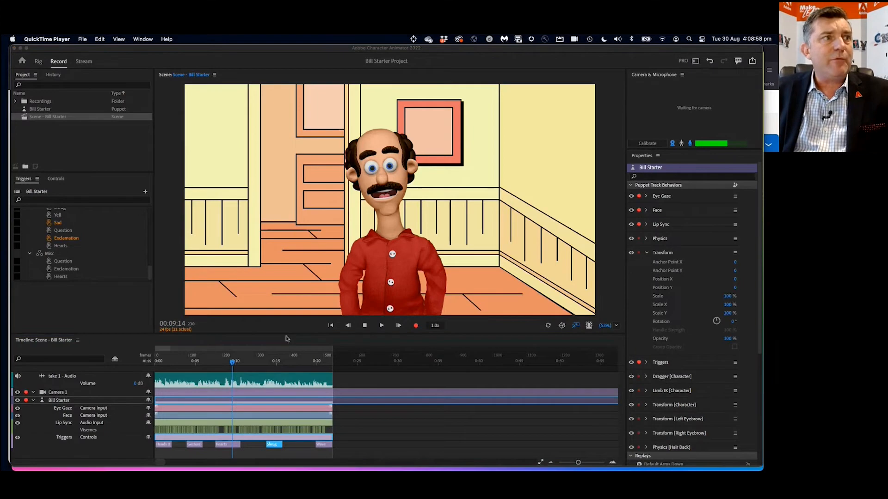
pyautogui.click(160, 363)
pyautogui.moveTo(160, 363); pyautogui.dragTo(206, 365)
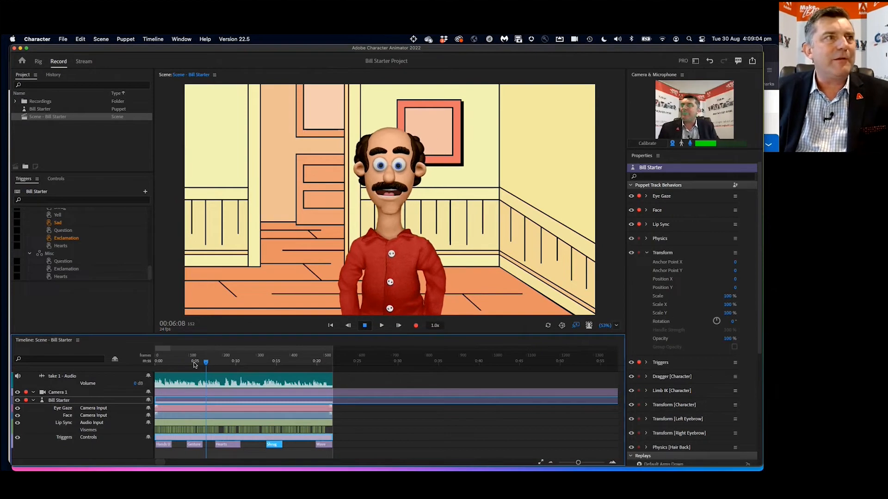
pyautogui.moveTo(208, 363); pyautogui.dragTo(223, 364)
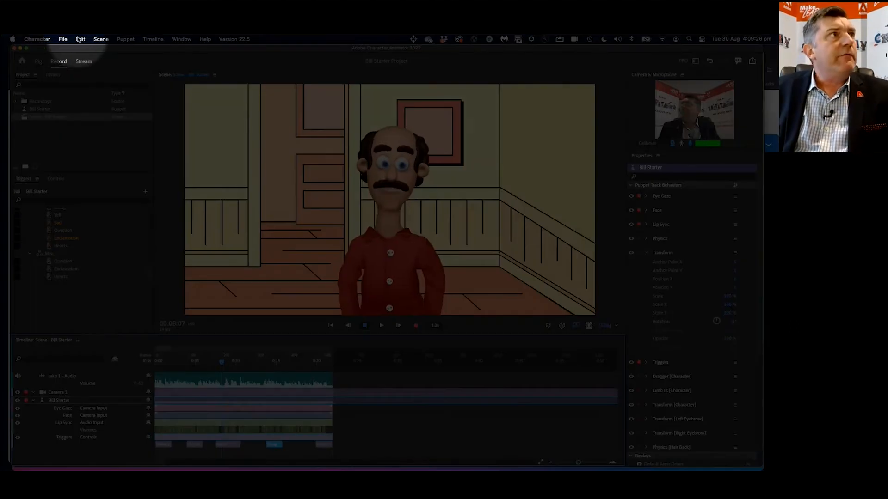
# Open Puppet Maker to build a custom puppet.
pyautogui.click(62, 40)
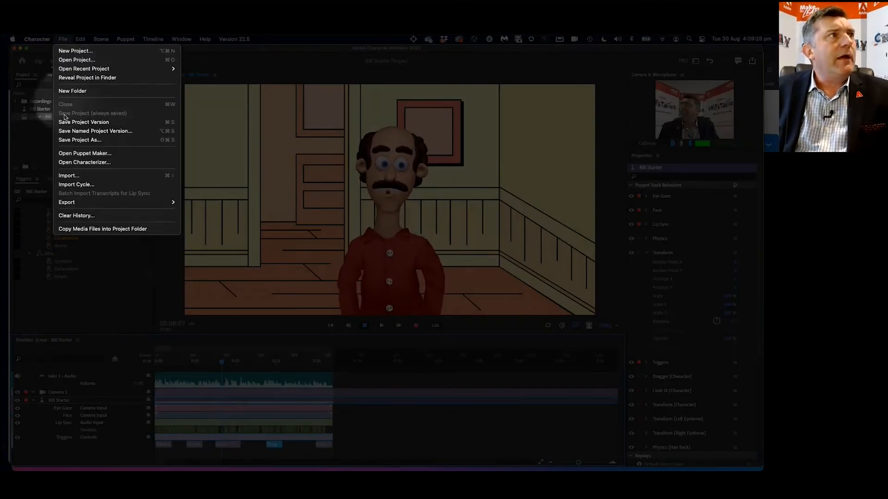
pyautogui.click(85, 153)
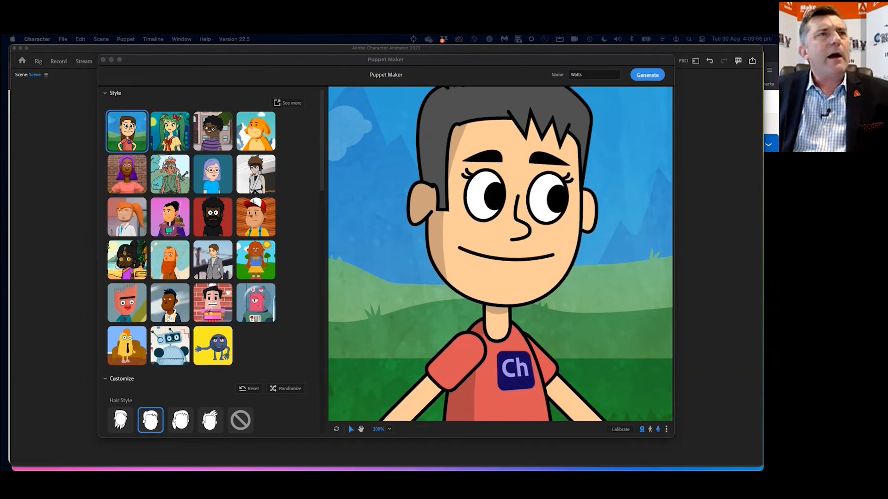
pyautogui.click(63, 39)
pyautogui.click(63, 39)
pyautogui.click(63, 39)
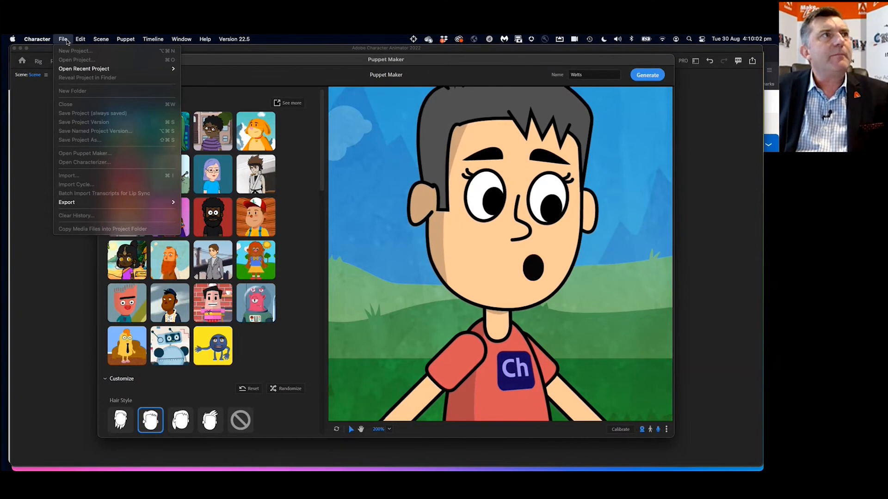
pyautogui.click(64, 39)
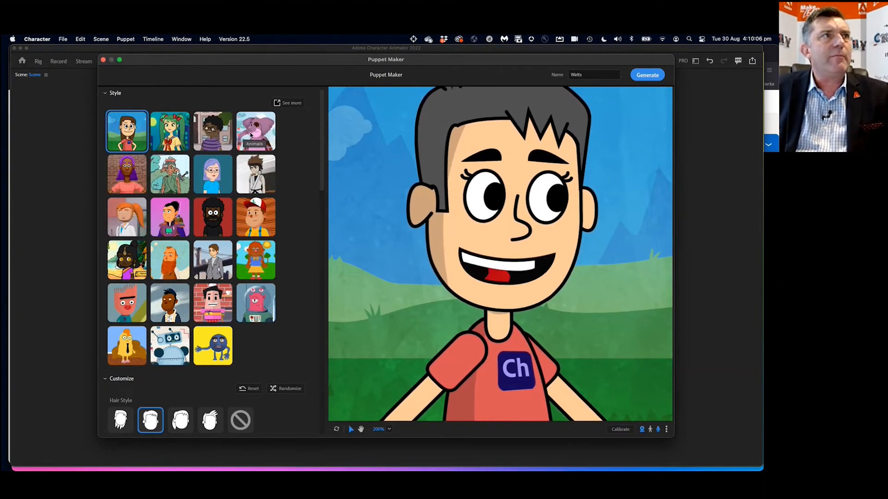
# Choose the clay puppet style shown with a brick-wall background, and give the puppet the second, wider head shape.
pyautogui.click(128, 180)
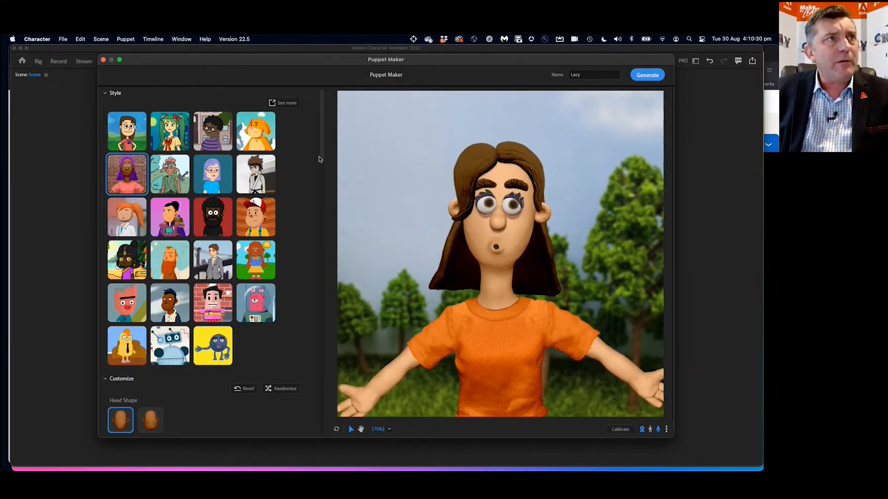
pyautogui.click(322, 164)
pyautogui.moveTo(323, 168); pyautogui.dragTo(323, 130)
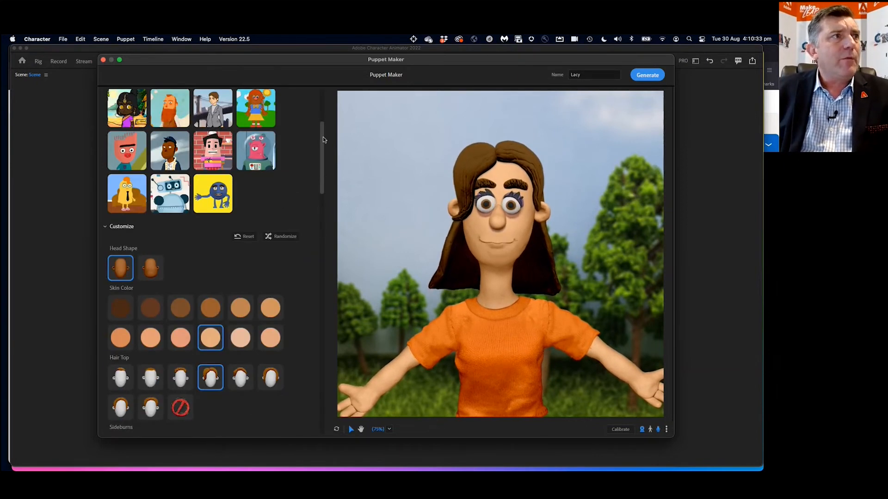
pyautogui.click(150, 271)
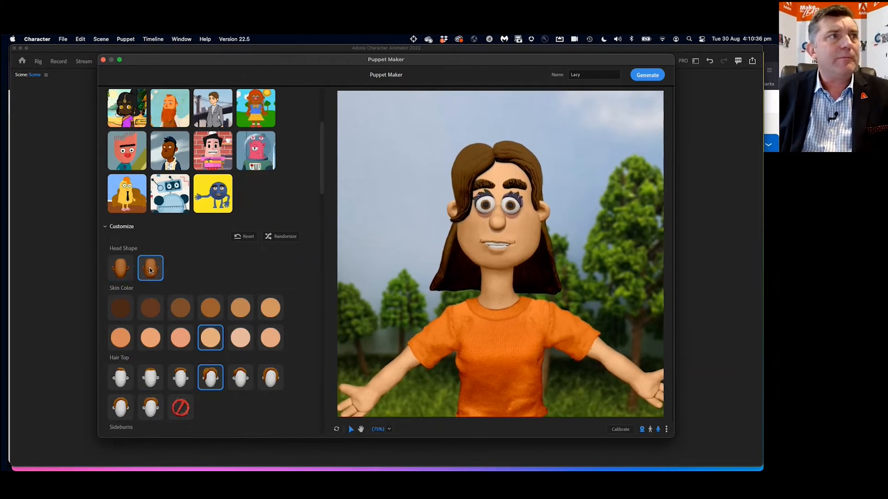
# Try a darker and a lighter skin colour on the clay puppet, and set the skin to medium brown.
pyautogui.click(182, 313)
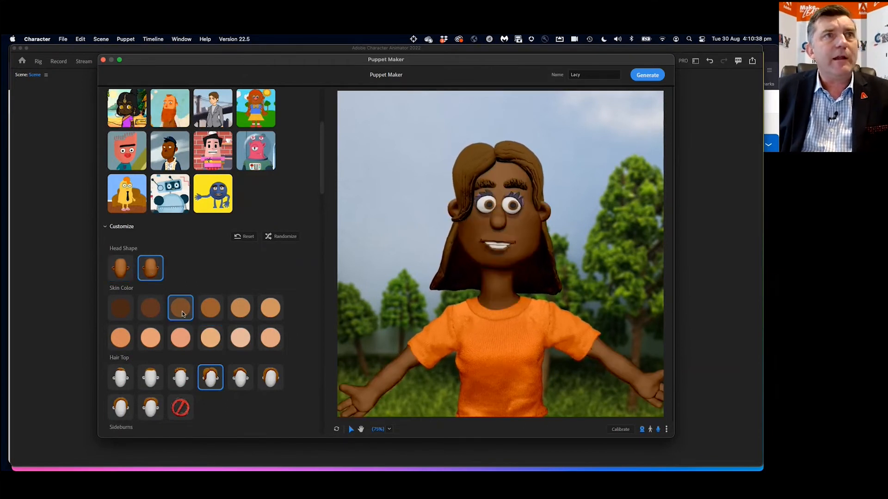
pyautogui.click(240, 312)
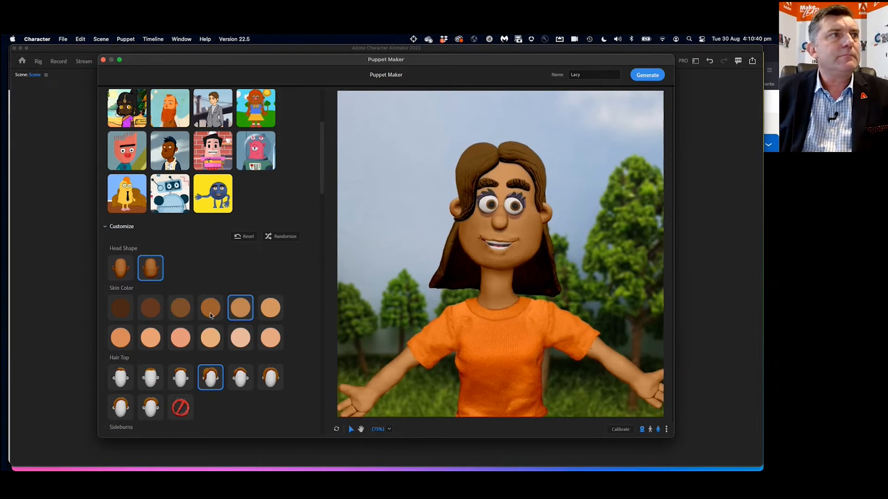
pyautogui.click(211, 309)
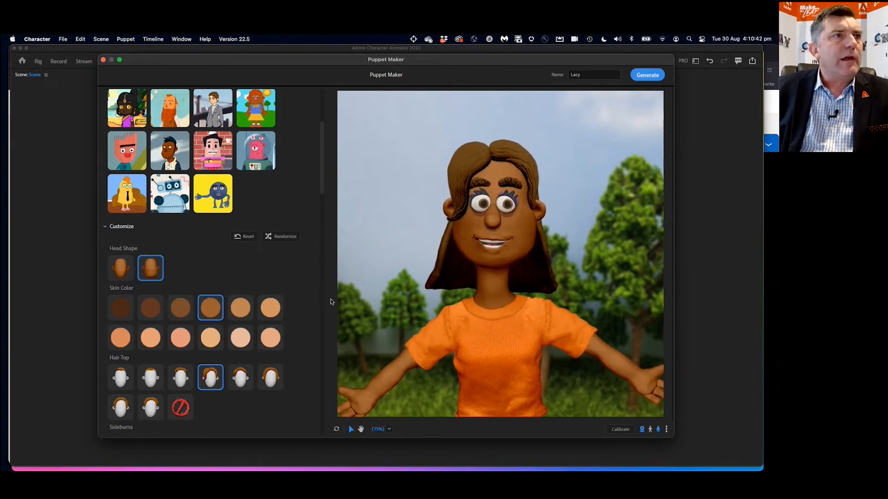
# Give the puppet the curly hair top, the long sideburns and the first hair back option without long hair.
pyautogui.click(178, 377)
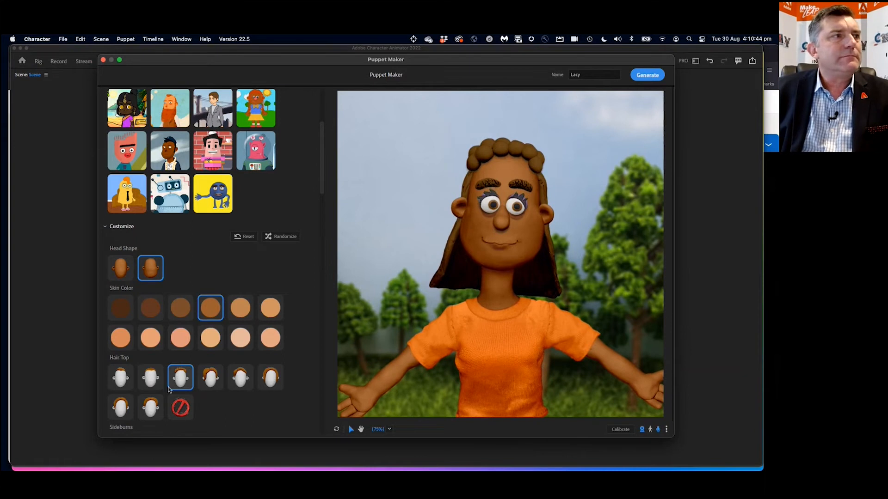
pyautogui.moveTo(322, 185); pyautogui.dragTo(317, 217)
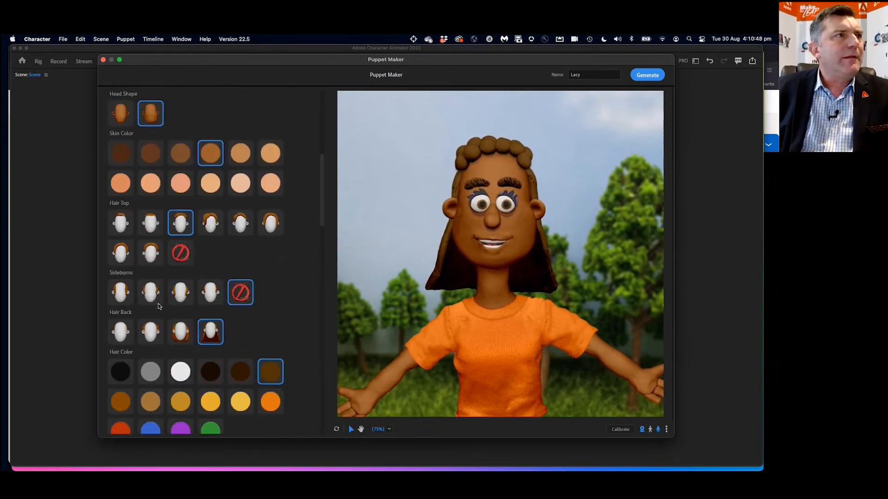
pyautogui.click(123, 295)
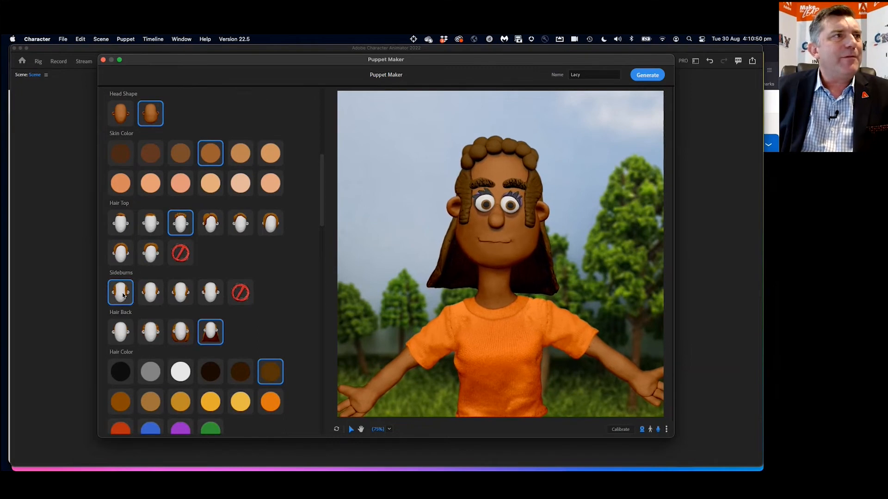
pyautogui.click(121, 335)
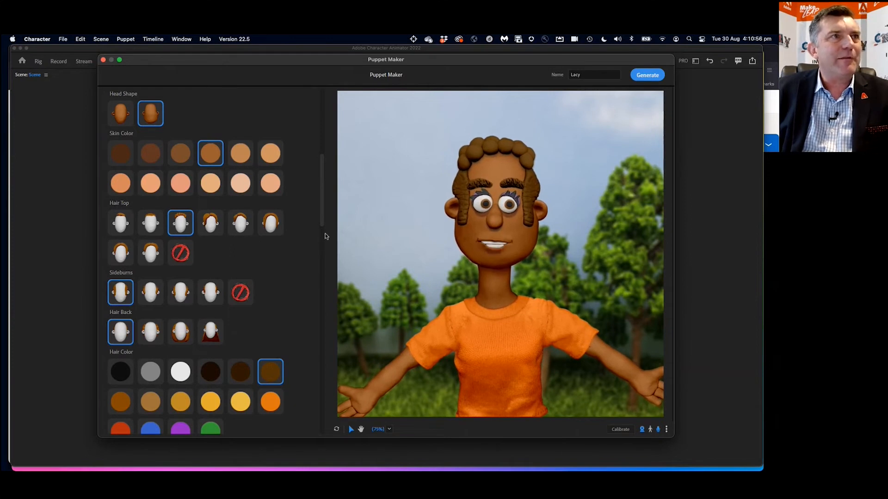
# Give the puppet white hair, the first eyebrow style and blue irises.
pyautogui.moveTo(324, 223); pyautogui.dragTo(323, 250)
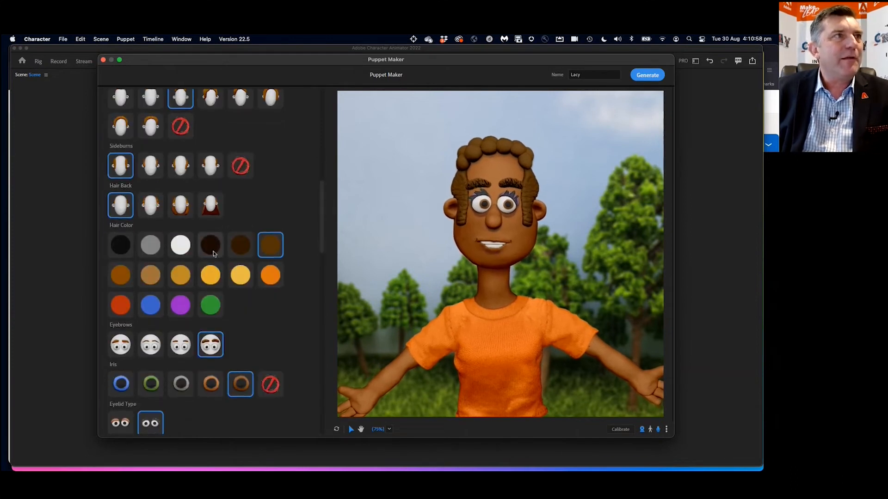
pyautogui.click(181, 245)
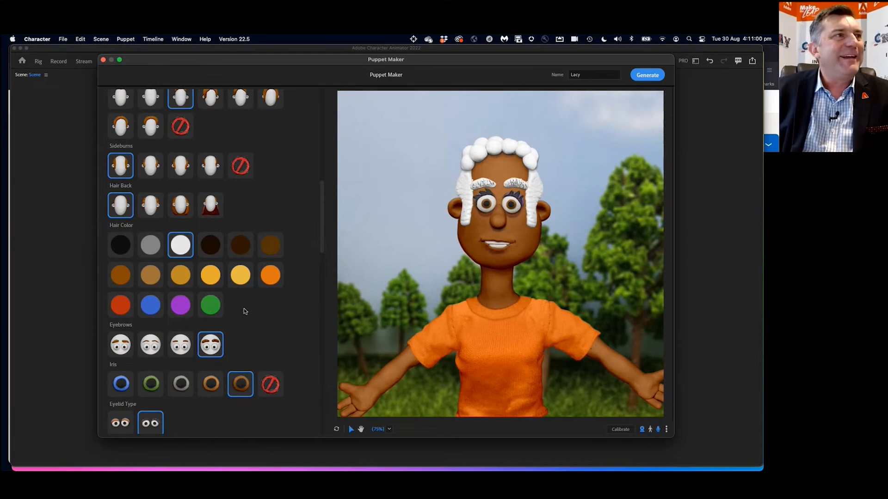
pyautogui.click(121, 349)
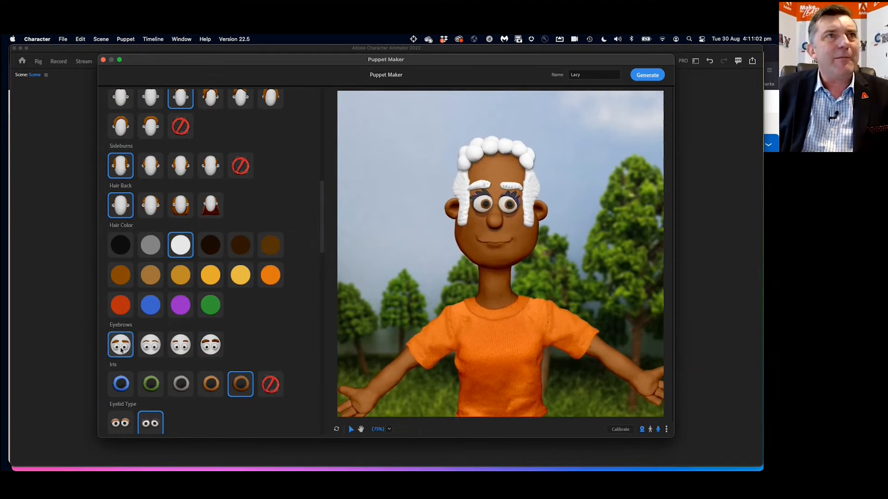
pyautogui.click(122, 386)
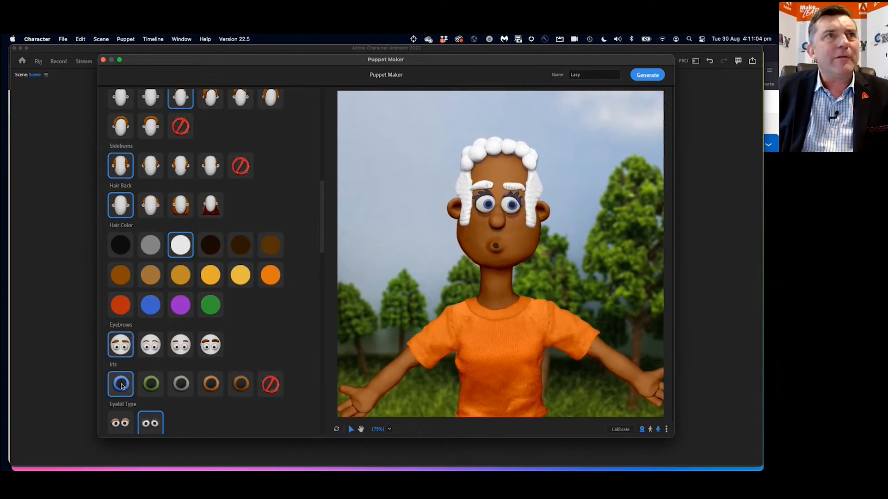
# Give the puppet the fourth ear shape, which is tall and narrow, and the first, wide nose shape.
pyautogui.moveTo(321, 246); pyautogui.dragTo(320, 276)
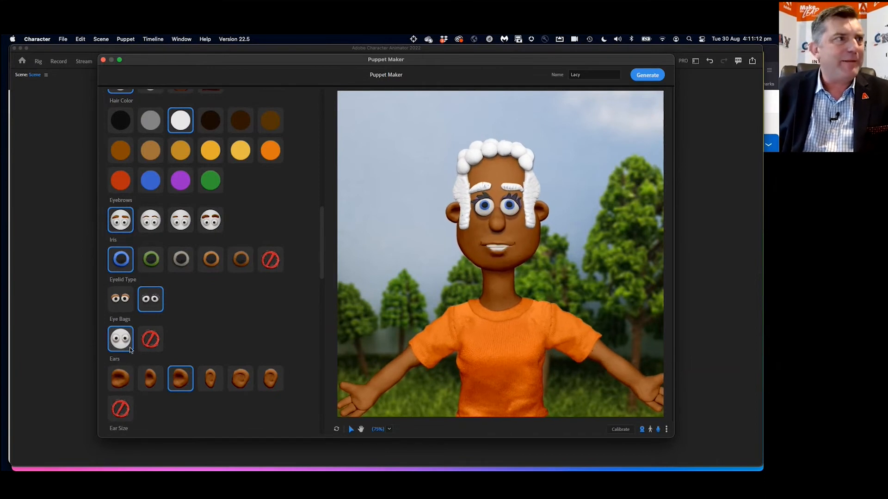
pyautogui.moveTo(320, 276); pyautogui.dragTo(321, 288)
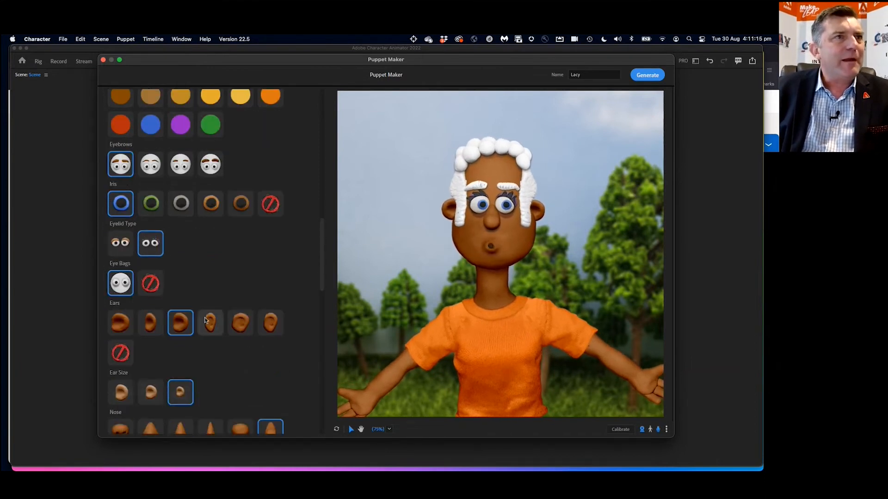
pyautogui.click(210, 323)
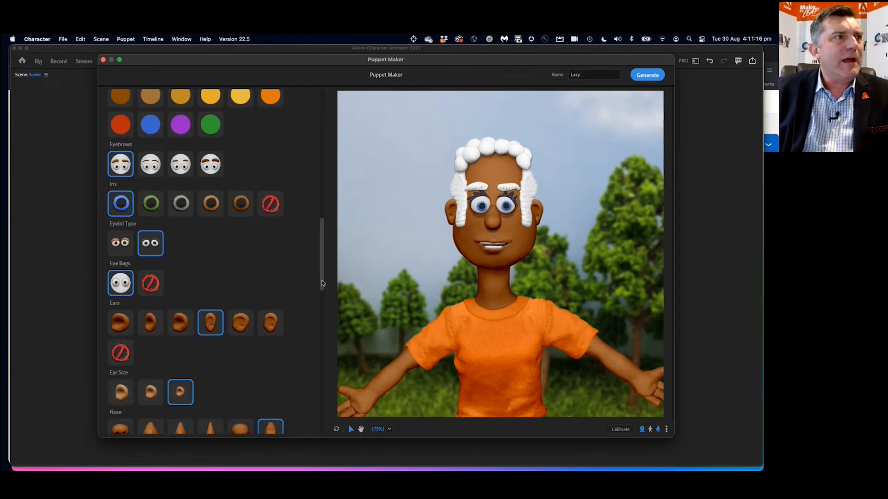
pyautogui.moveTo(323, 283); pyautogui.dragTo(318, 309)
pyautogui.click(120, 290)
# Dress the puppet in the fourth torso type with medium-length sleeves, and colour the shirt red.
pyautogui.moveTo(320, 271); pyautogui.dragTo(320, 300)
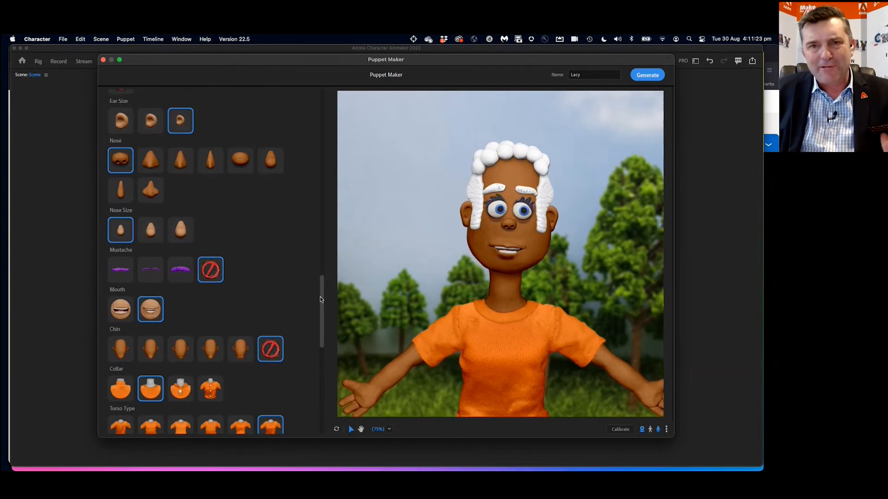
pyautogui.moveTo(322, 301); pyautogui.dragTo(319, 332)
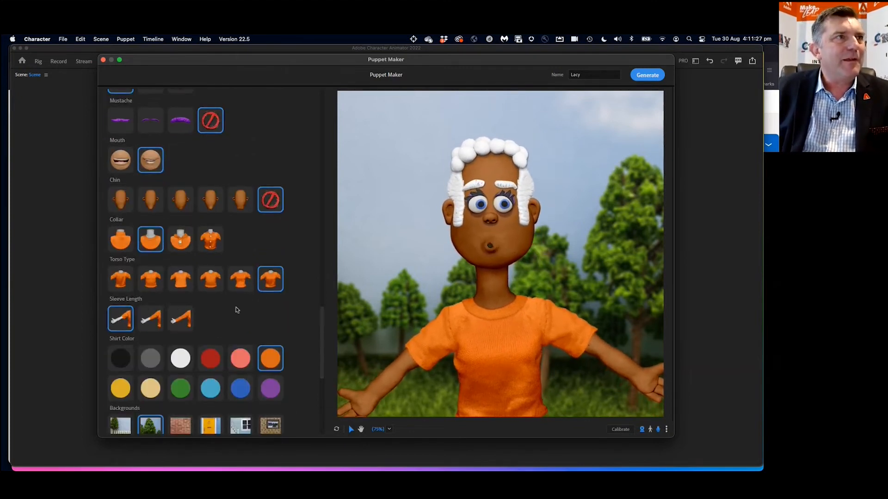
pyautogui.click(240, 279)
pyautogui.click(210, 279)
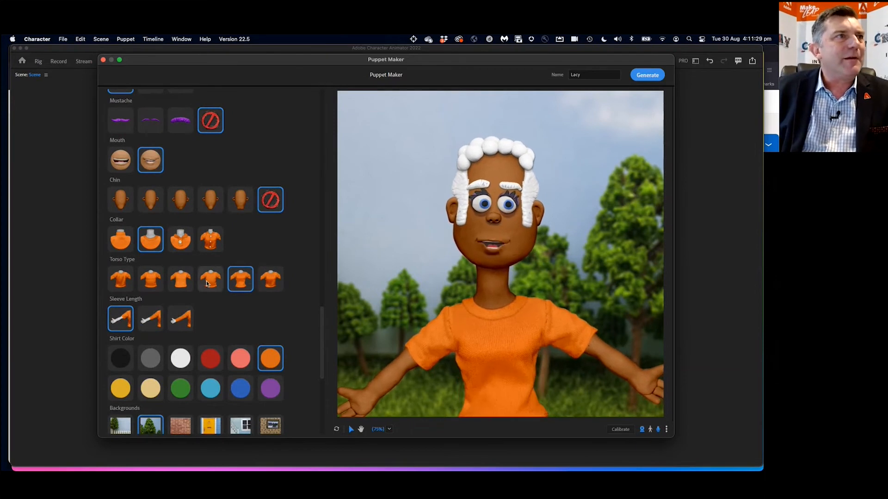
pyautogui.click(147, 323)
pyautogui.moveTo(323, 313); pyautogui.dragTo(323, 340)
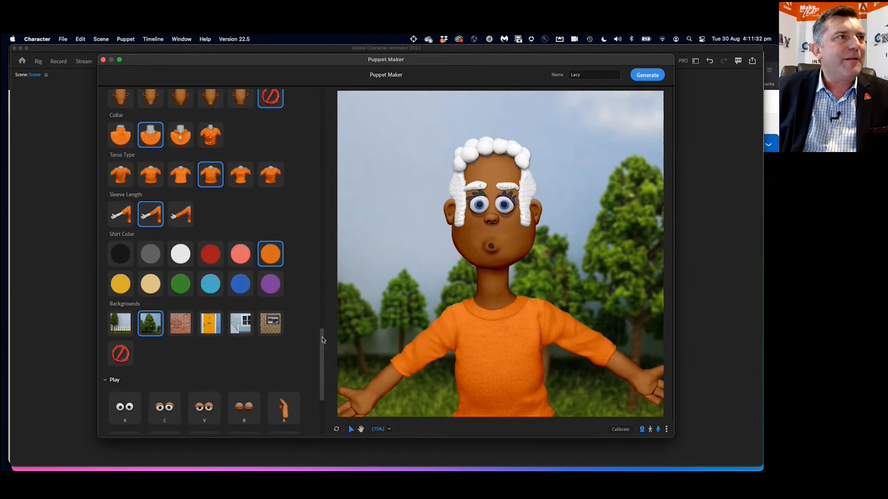
pyautogui.click(210, 257)
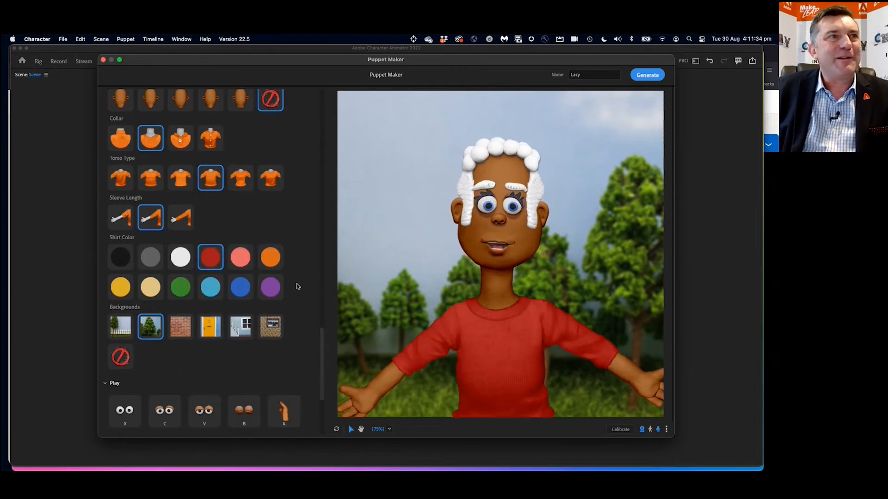
# Look over the remaining background and Play trigger options, and generate the finished puppet.
pyautogui.moveTo(322, 342); pyautogui.dragTo(321, 357)
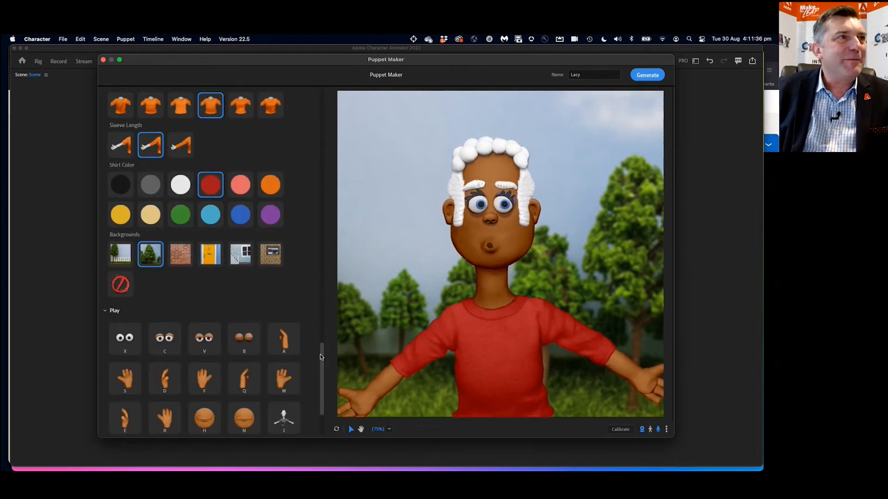
pyautogui.moveTo(322, 357); pyautogui.dragTo(320, 383)
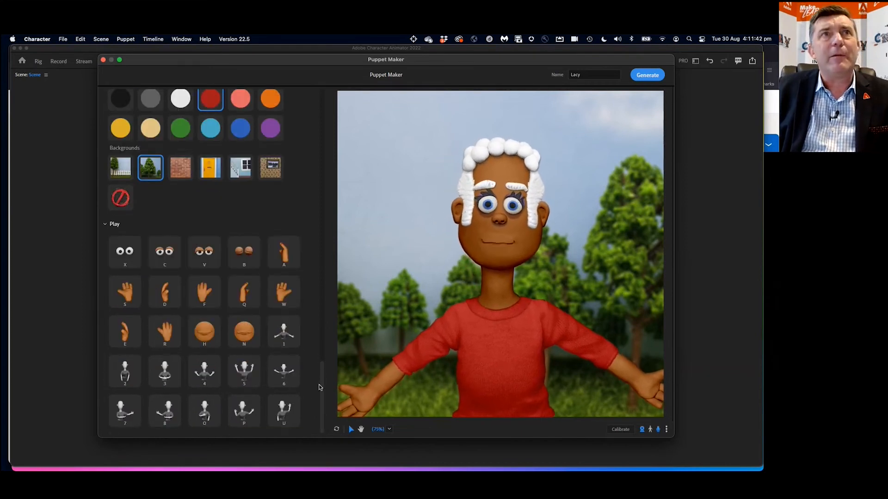
pyautogui.scroll(10, 323, 252)
pyautogui.scroll(10, 322, 252)
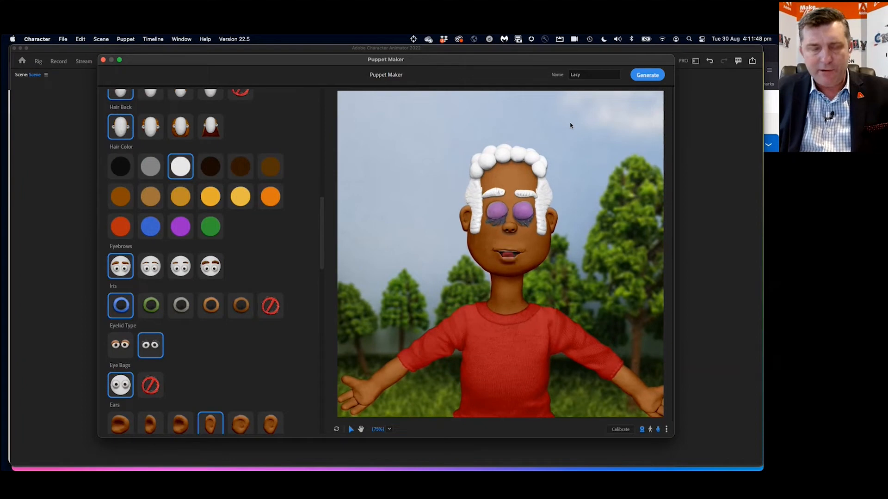
pyautogui.press('F1')
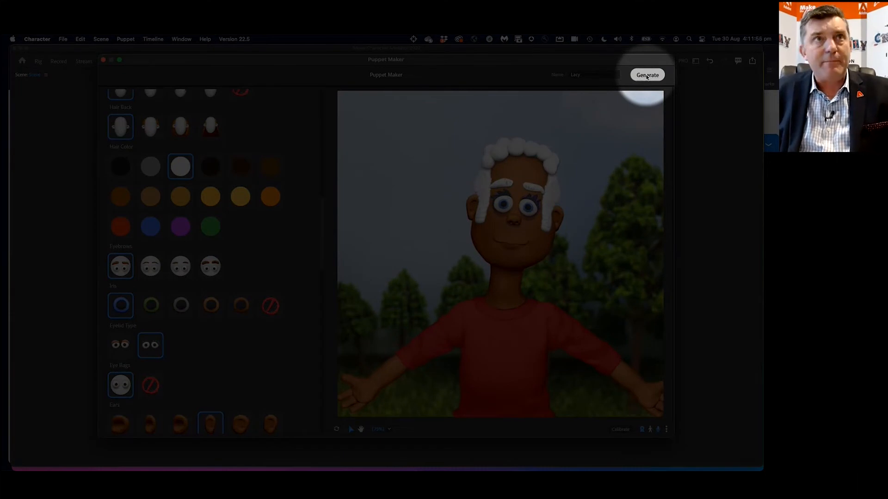
pyautogui.click(647, 75)
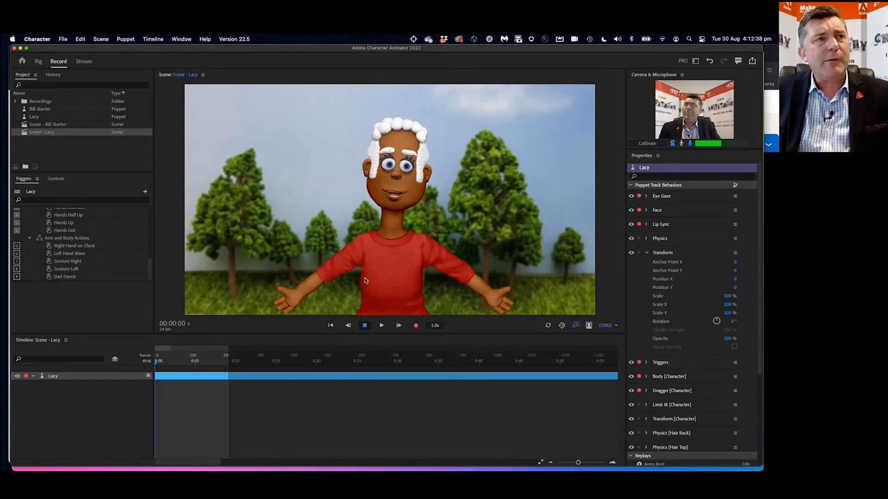
# Pose the puppet with both hands raised to about shoulder height on either side of its body.
pyautogui.moveTo(292, 295); pyautogui.dragTo(313, 226)
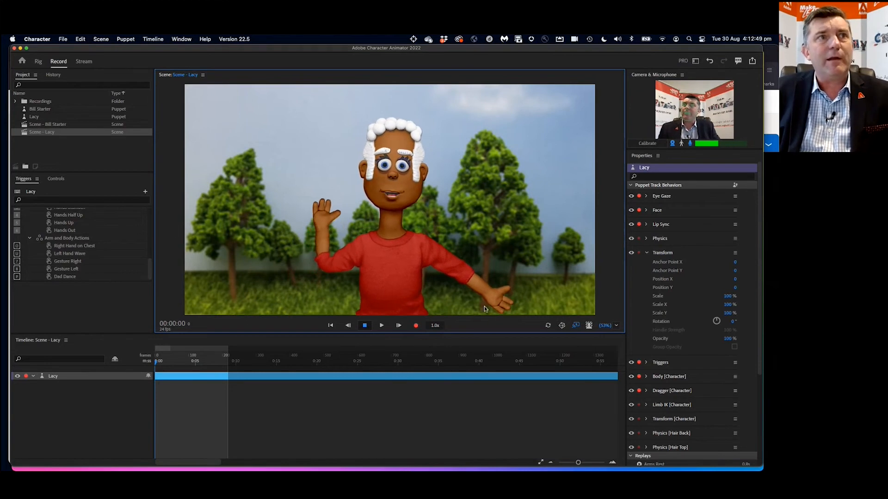
pyautogui.moveTo(495, 293); pyautogui.dragTo(477, 233)
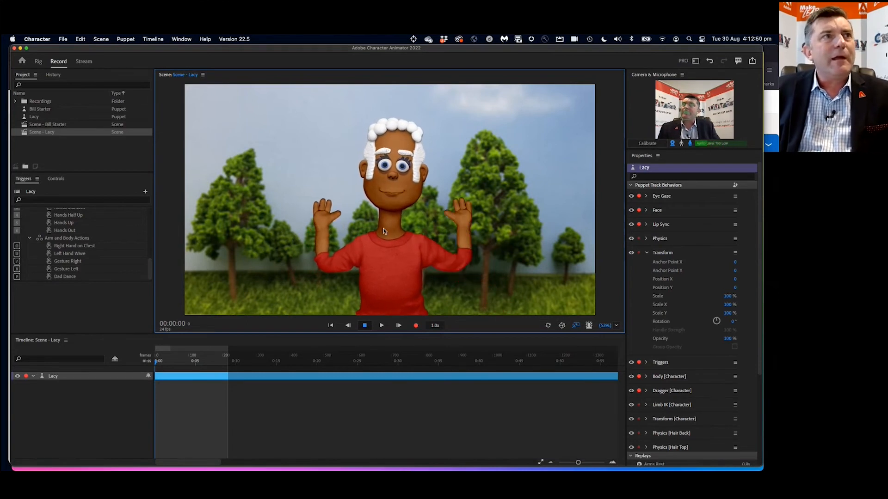
pyautogui.moveTo(325, 210)
pyautogui.mouseDown()
pyautogui.moveTo(301, 233)
pyautogui.moveTo(326, 228)
pyautogui.moveTo(304, 239)
pyautogui.moveTo(325, 209)
pyautogui.moveTo(321, 236)
pyautogui.moveTo(329, 209)
pyautogui.moveTo(329, 220)
pyautogui.mouseUp()
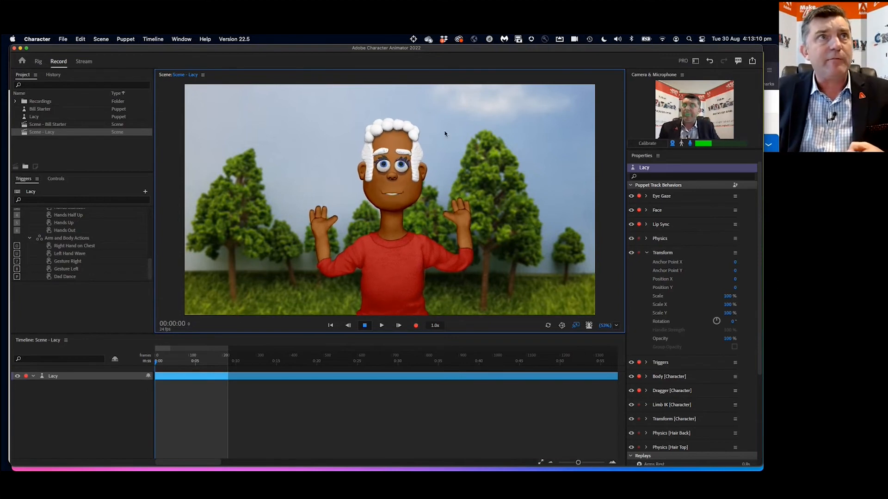
# Try driving the puppet with body tracking and calibrate the tracking pose.
pyautogui.click(682, 145)
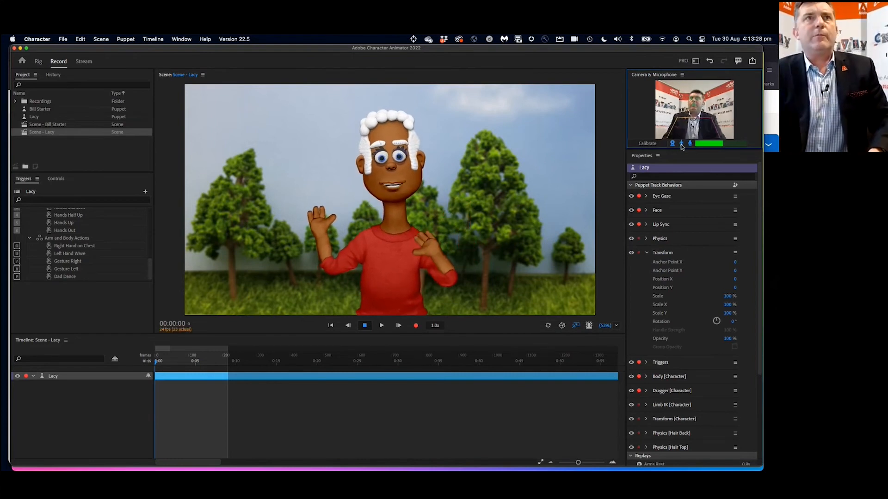
pyautogui.click(648, 144)
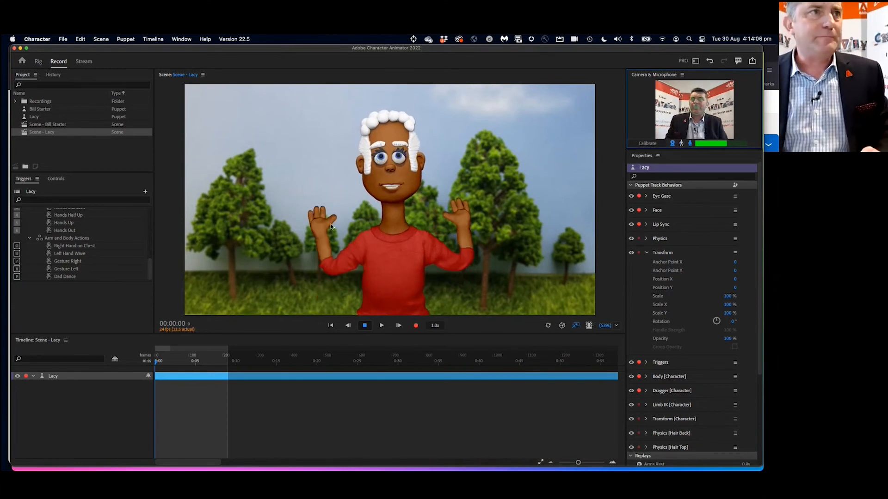
# Record a take of about 16 seconds with the puppet's face, voice and hand movements.
pyautogui.moveTo(329, 224)
pyautogui.mouseDown()
pyautogui.moveTo(280, 231)
pyautogui.moveTo(322, 218)
pyautogui.mouseUp()
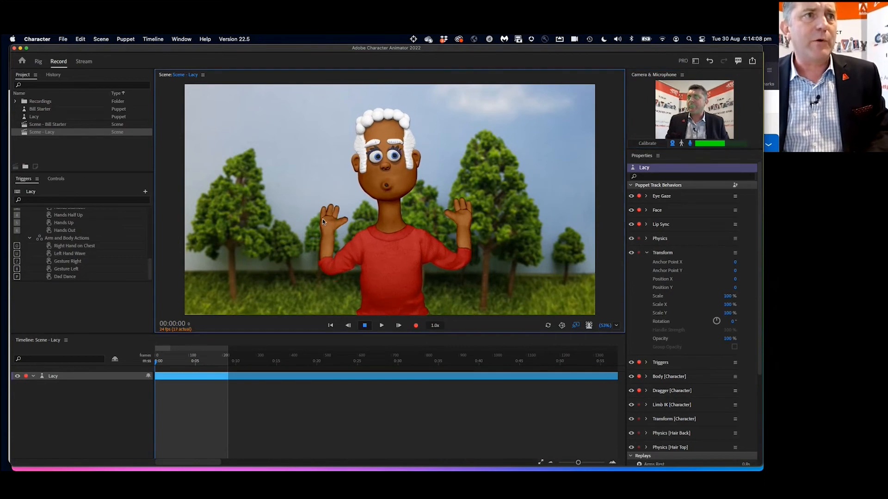
pyautogui.click(415, 326)
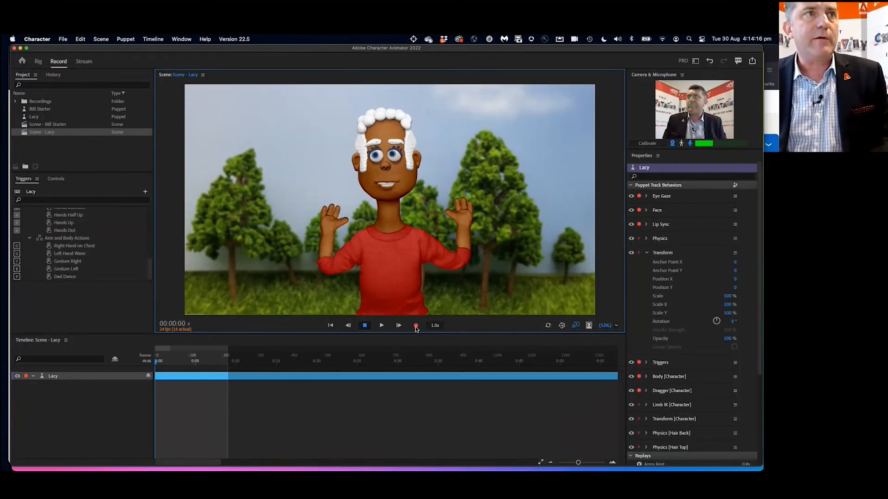
pyautogui.click(415, 326)
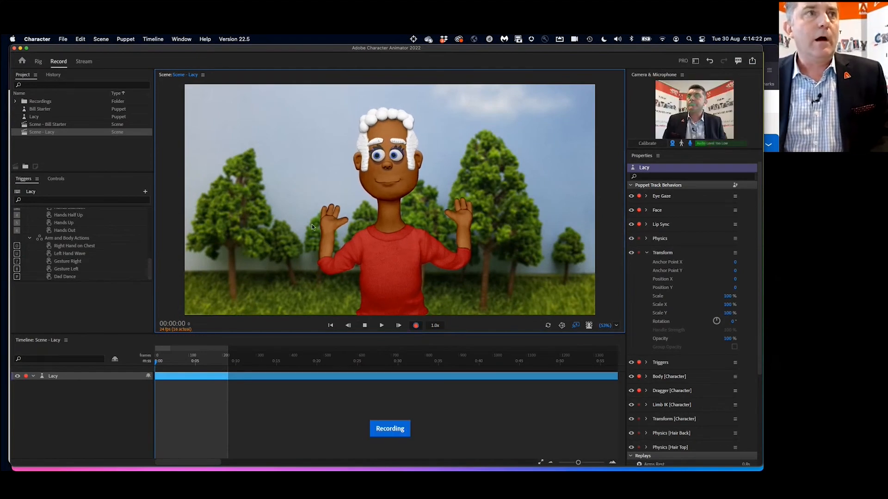
pyautogui.moveTo(308, 230)
pyautogui.mouseDown()
pyautogui.moveTo(274, 245)
pyautogui.moveTo(314, 227)
pyautogui.moveTo(325, 209)
pyautogui.moveTo(270, 160)
pyautogui.moveTo(324, 240)
pyautogui.moveTo(300, 242)
pyautogui.moveTo(331, 216)
pyautogui.moveTo(315, 240)
pyautogui.moveTo(300, 227)
pyautogui.moveTo(297, 237)
pyautogui.moveTo(321, 226)
pyautogui.moveTo(330, 232)
pyautogui.moveTo(323, 220)
pyautogui.moveTo(304, 235)
pyautogui.moveTo(305, 253)
pyautogui.moveTo(317, 232)
pyautogui.mouseUp()
pyautogui.click(364, 327)
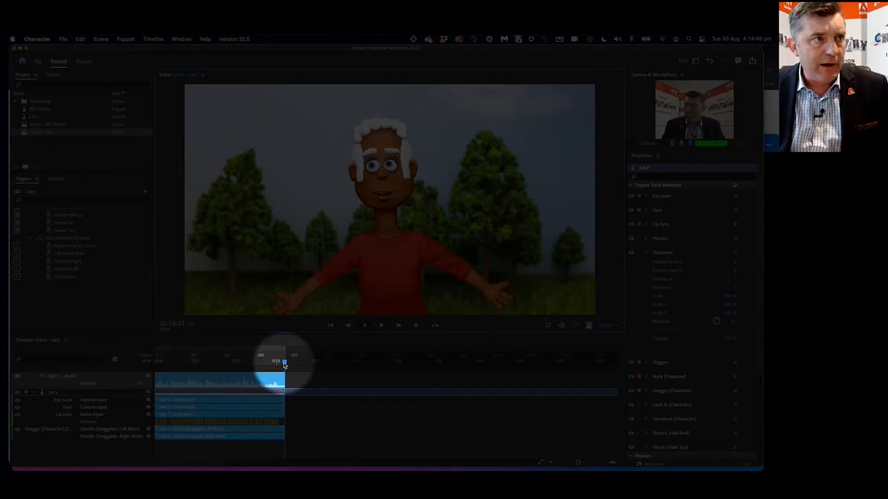
# Return the playhead to the start of the scene and switch off the camera and microphone inputs.
pyautogui.moveTo(284, 365); pyautogui.dragTo(147, 365)
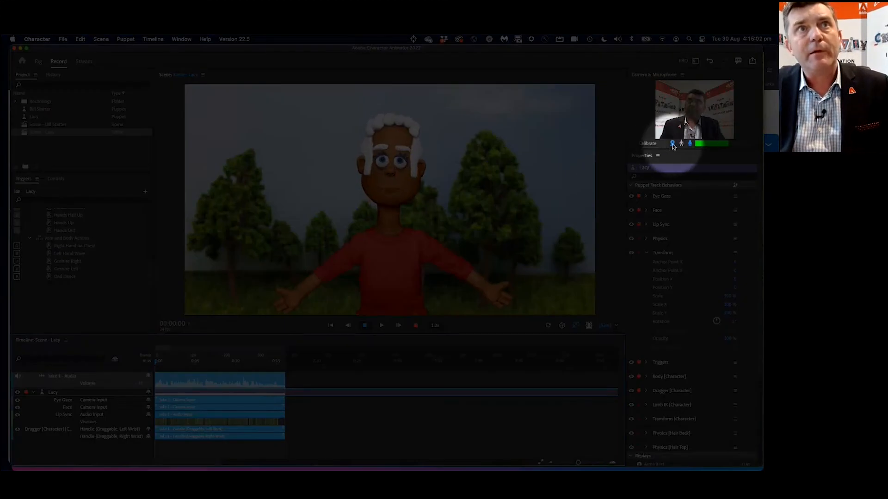
pyautogui.click(672, 143)
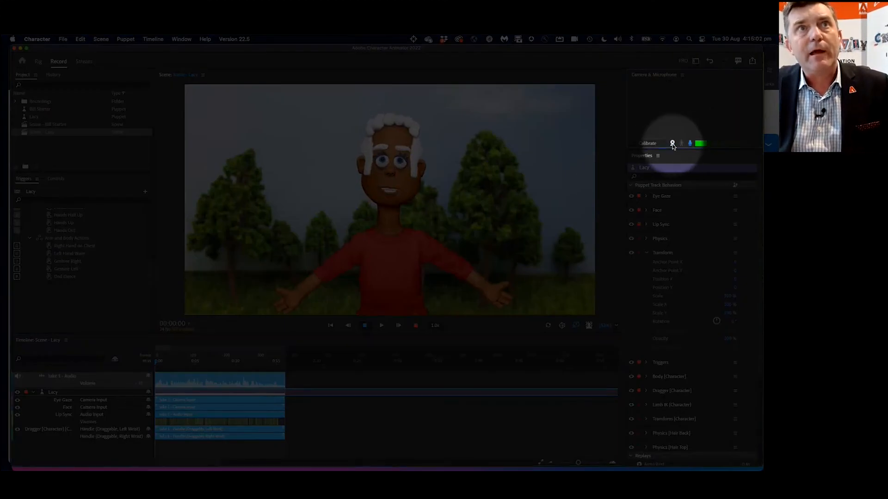
pyautogui.click(690, 143)
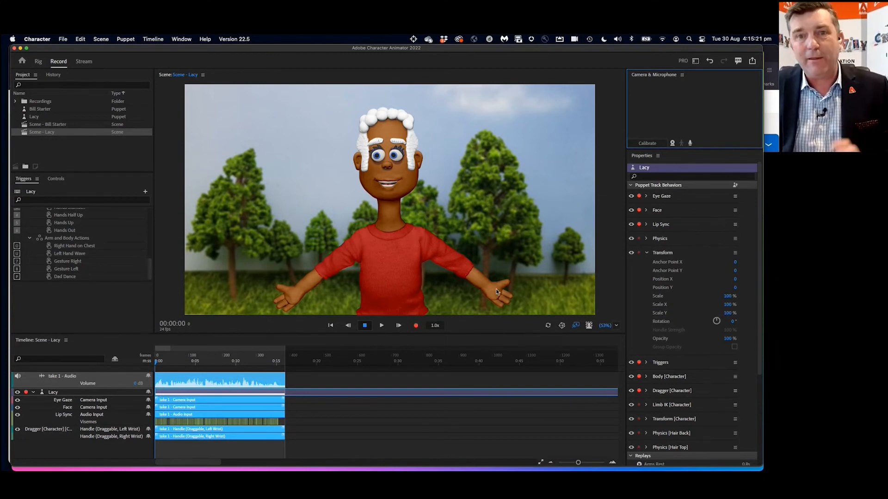
# Record a second take of about 14 seconds over the performance, moving only the puppet's left wrist.
pyautogui.click(415, 325)
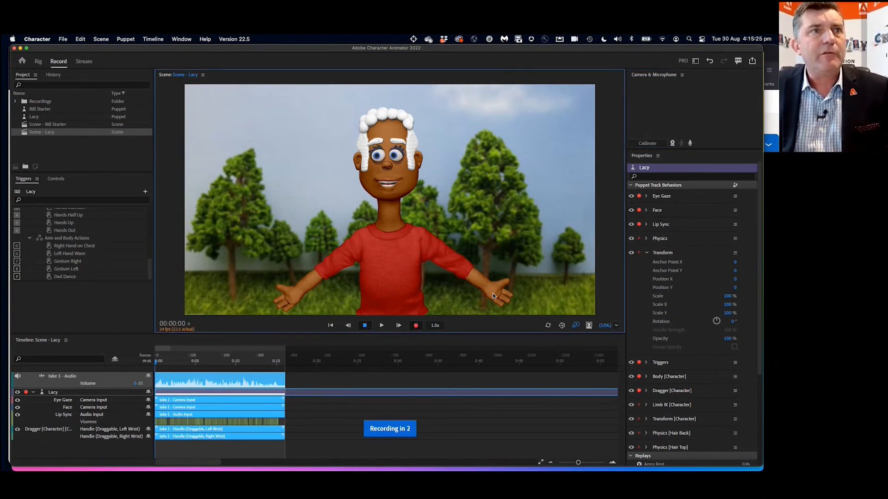
pyautogui.moveTo(493, 296)
pyautogui.mouseDown()
pyautogui.moveTo(434, 304)
pyautogui.moveTo(407, 289)
pyautogui.moveTo(430, 302)
pyautogui.moveTo(454, 298)
pyautogui.moveTo(442, 304)
pyautogui.moveTo(428, 305)
pyautogui.moveTo(428, 294)
pyautogui.moveTo(470, 298)
pyautogui.moveTo(480, 284)
pyautogui.moveTo(455, 269)
pyautogui.moveTo(470, 280)
pyautogui.moveTo(467, 287)
pyautogui.moveTo(435, 283)
pyautogui.moveTo(484, 285)
pyautogui.mouseUp()
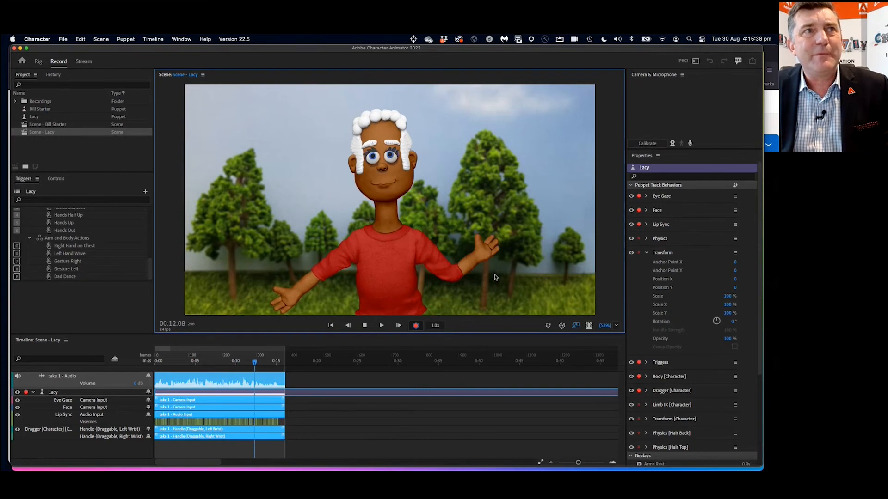
pyautogui.click(365, 326)
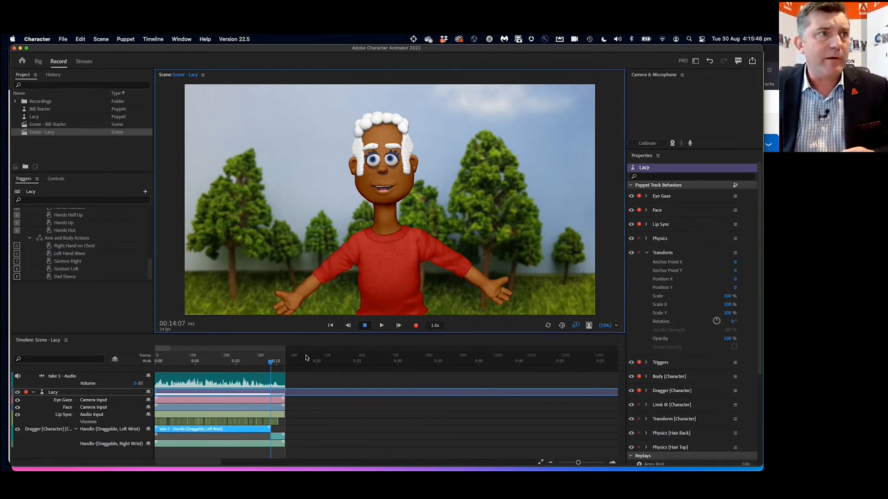
# Play back the combined performance from the start and stop it at about 11 seconds.
pyautogui.moveTo(235, 363); pyautogui.dragTo(130, 367)
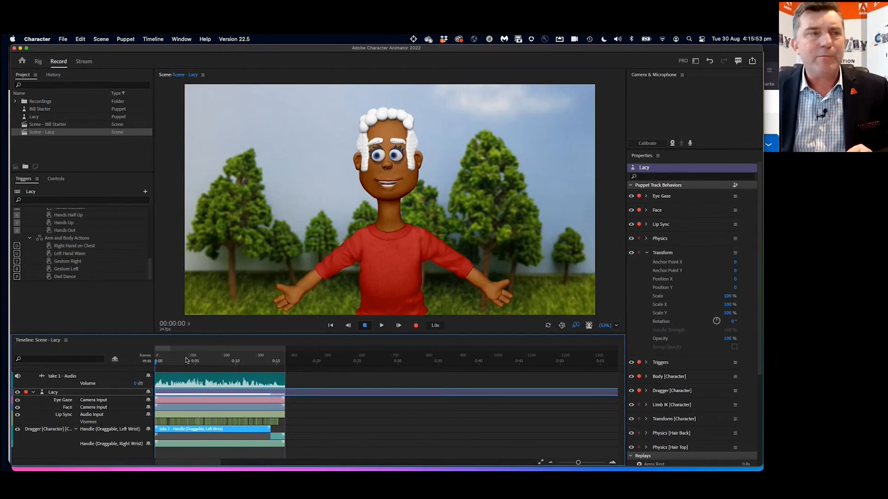
pyautogui.click(382, 326)
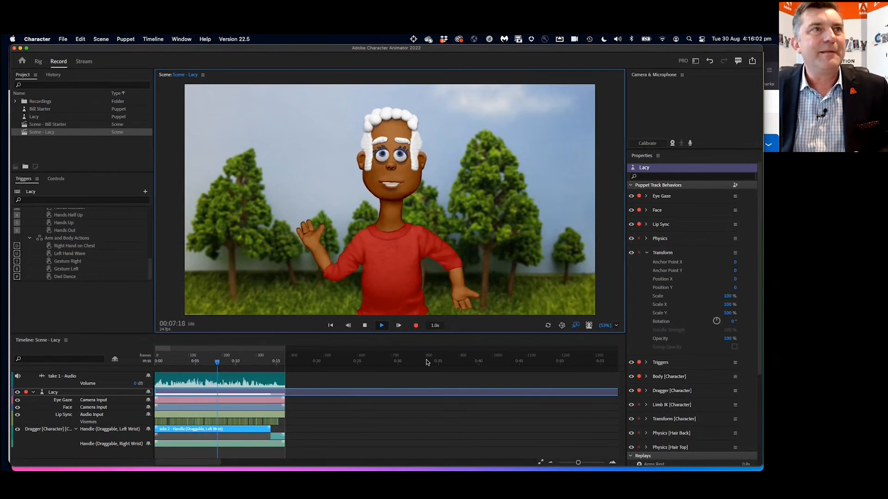
pyautogui.click(364, 326)
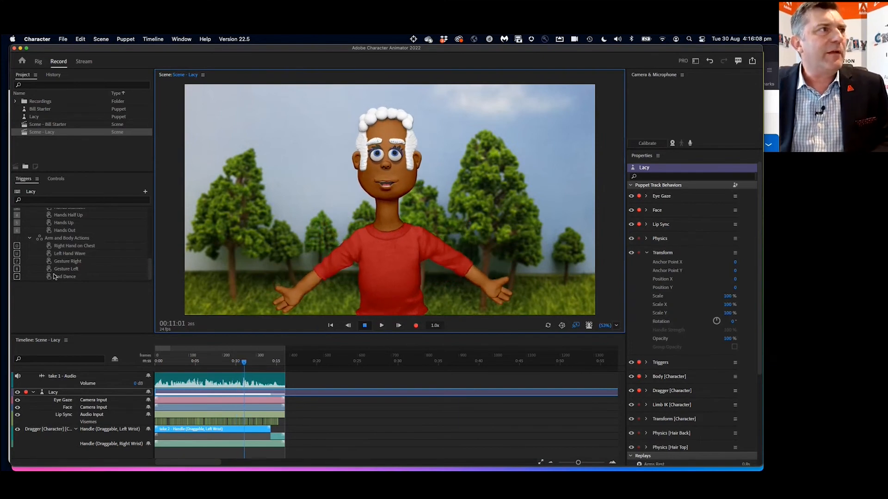
# Test the Half Down eyelid trigger on the Lacy puppet several times.
pyautogui.moveTo(149, 267); pyautogui.dragTo(150, 212)
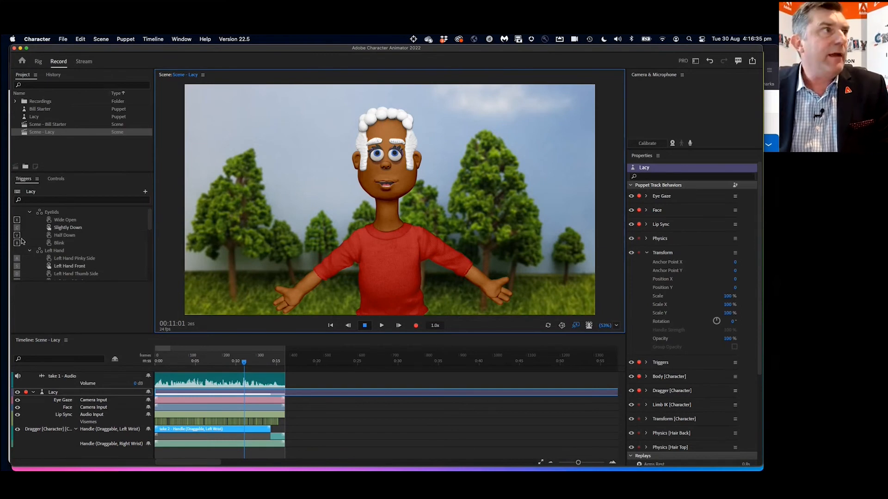
pyautogui.press('v')
pyautogui.press('v')
pyautogui.press('v')
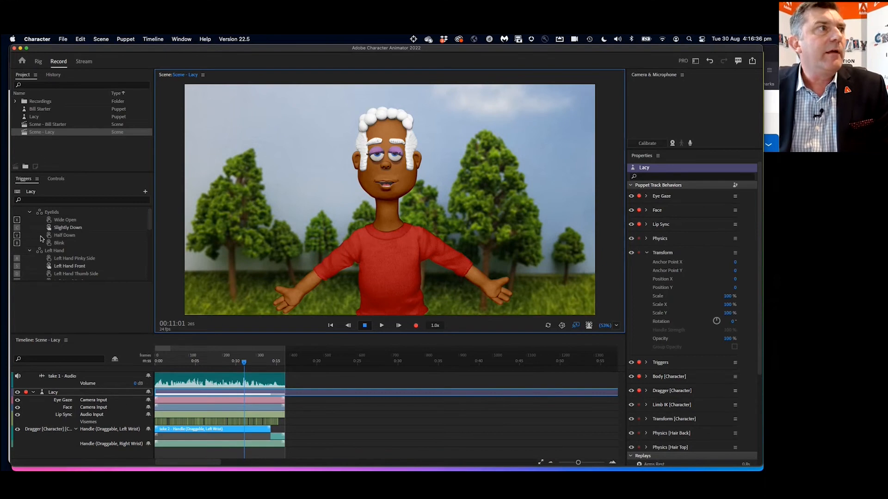
pyautogui.press('v')
pyautogui.press('v')
pyautogui.press('v')
pyautogui.press('v')
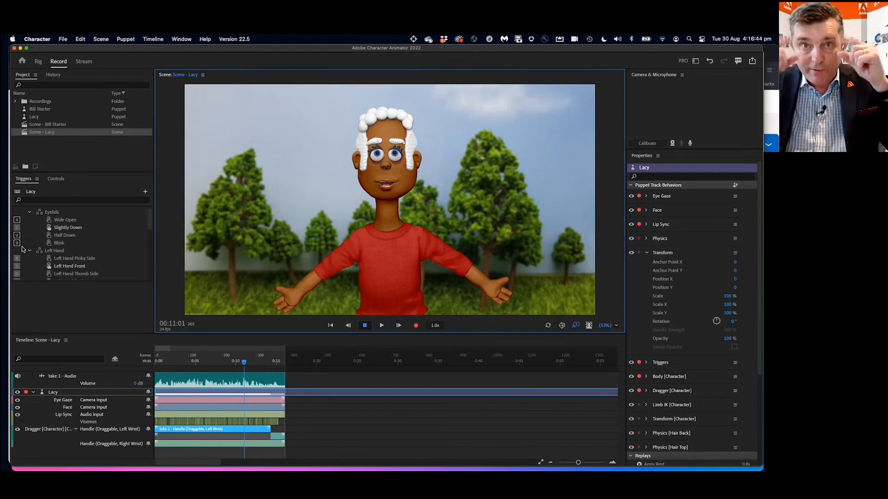
# Look through the Lacy puppet's hand, mood, arm pose and arm and body action triggers.
pyautogui.scroll(-4, 60, 267)
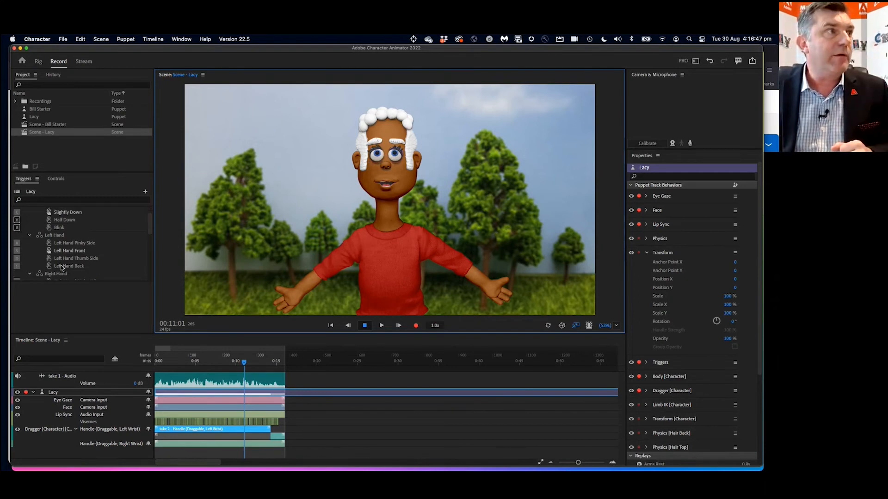
pyautogui.scroll(-5, 60, 267)
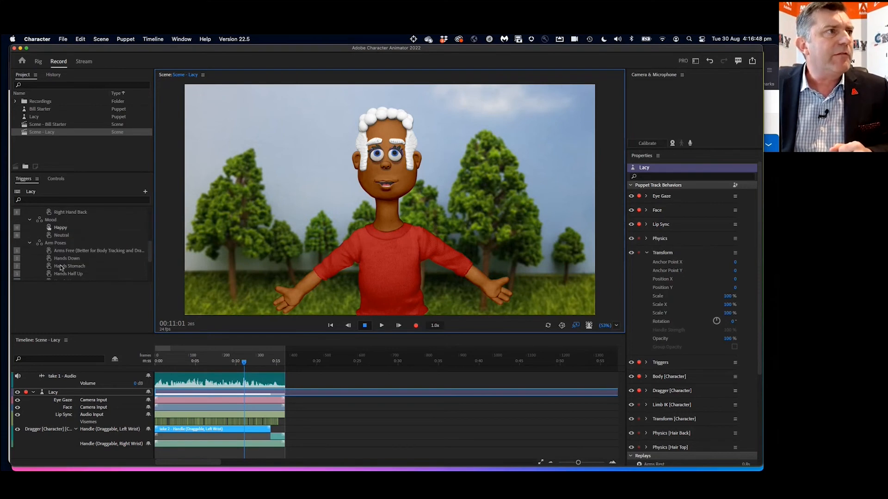
pyautogui.scroll(-4, 61, 268)
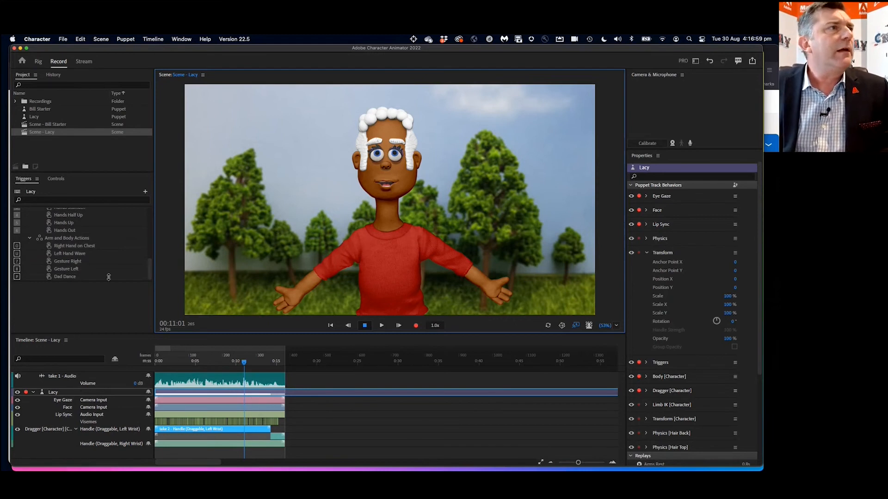
pyautogui.moveTo(149, 274)
pyautogui.mouseDown()
pyautogui.moveTo(150, 222)
pyautogui.moveTo(147, 276)
pyautogui.mouseUp()
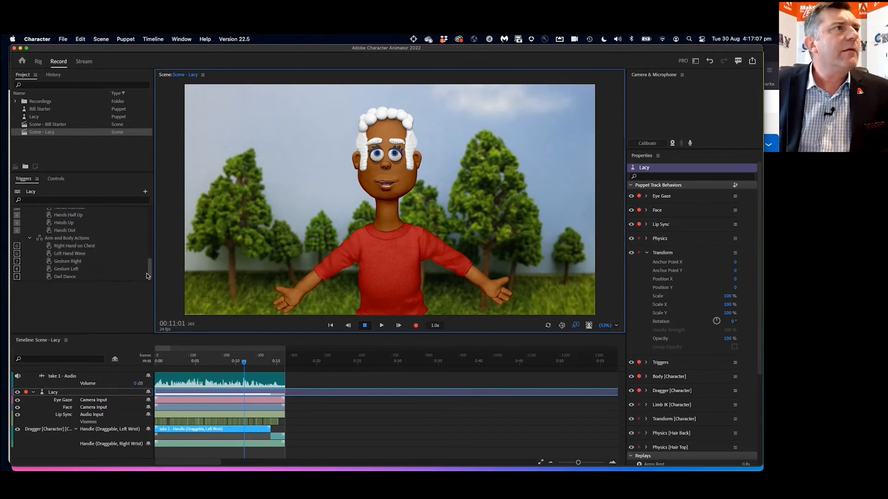
# View the available scene backgrounds and close the selection without choosing one.
pyautogui.click(589, 326)
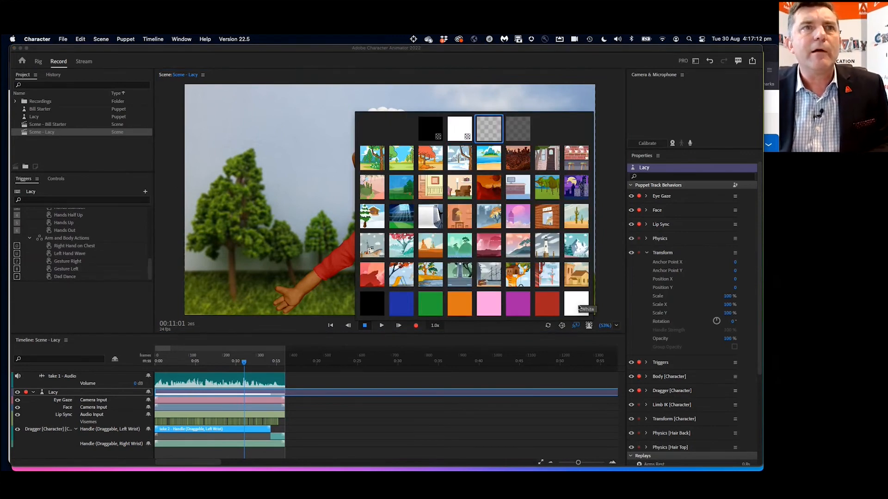
pyautogui.click(589, 327)
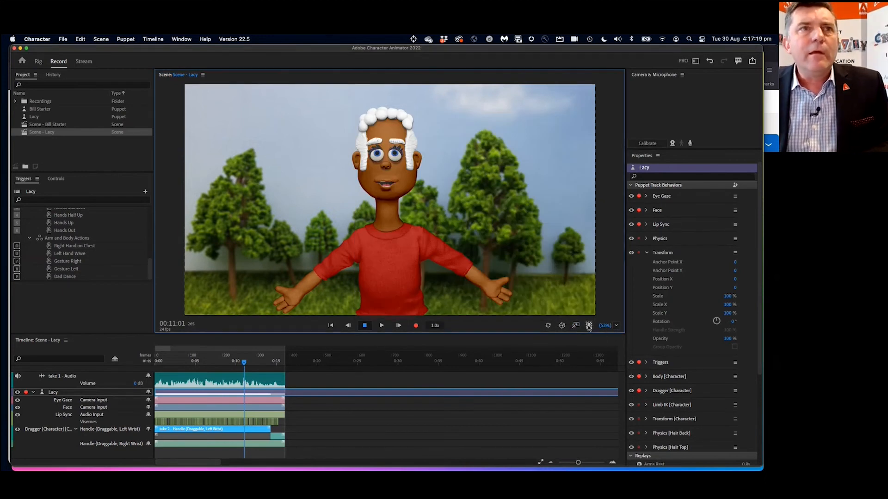
pyautogui.click(588, 327)
pyautogui.click(589, 326)
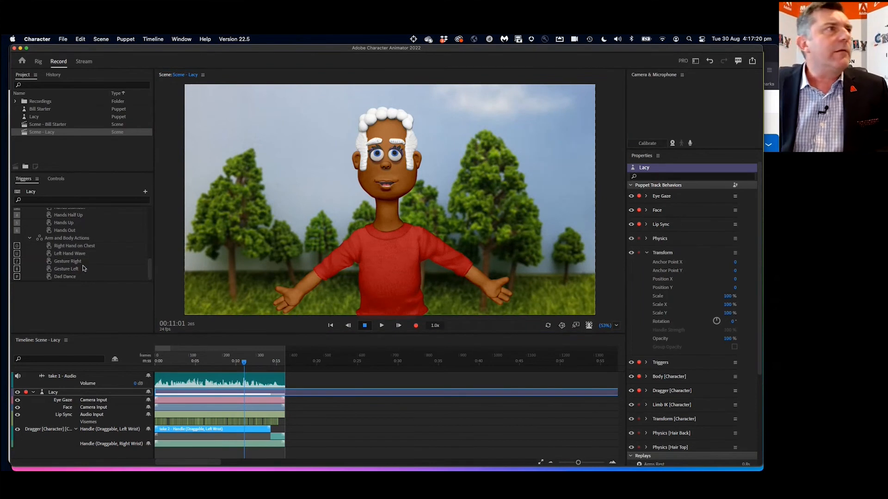
pyautogui.moveTo(149, 271); pyautogui.dragTo(153, 218)
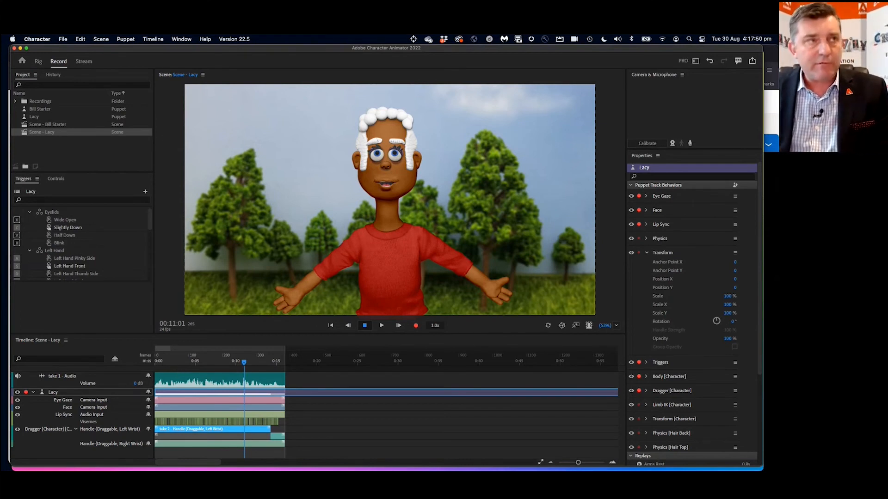
# Switch to the Keynote presentation, show the first slide at 75% zoom and capture a screenshot of the whole slide.
pyautogui.press('super+Tab')
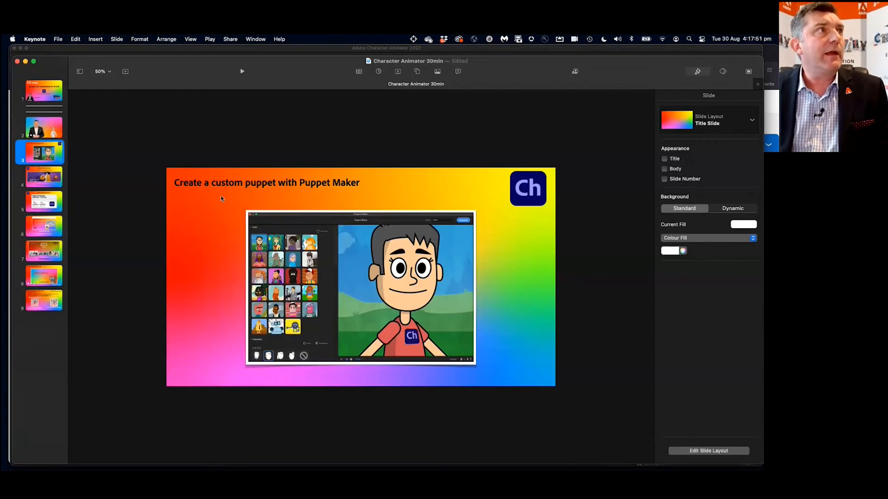
pyautogui.click(47, 97)
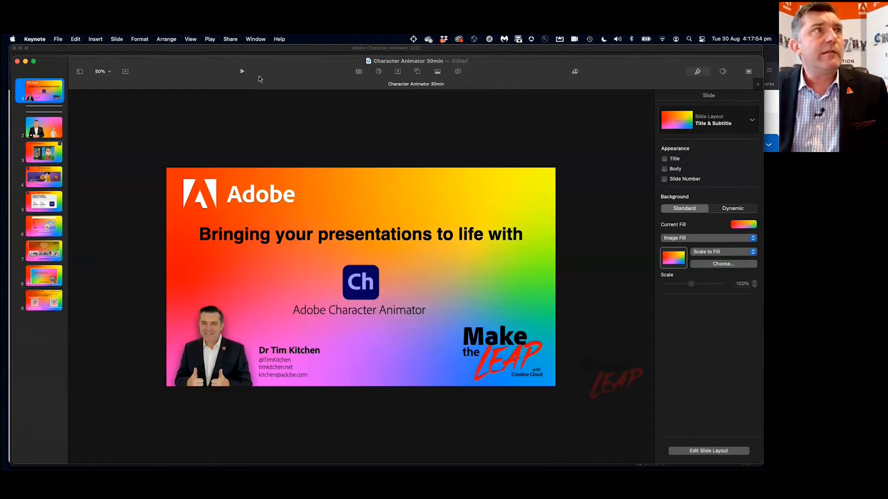
pyautogui.click(110, 72)
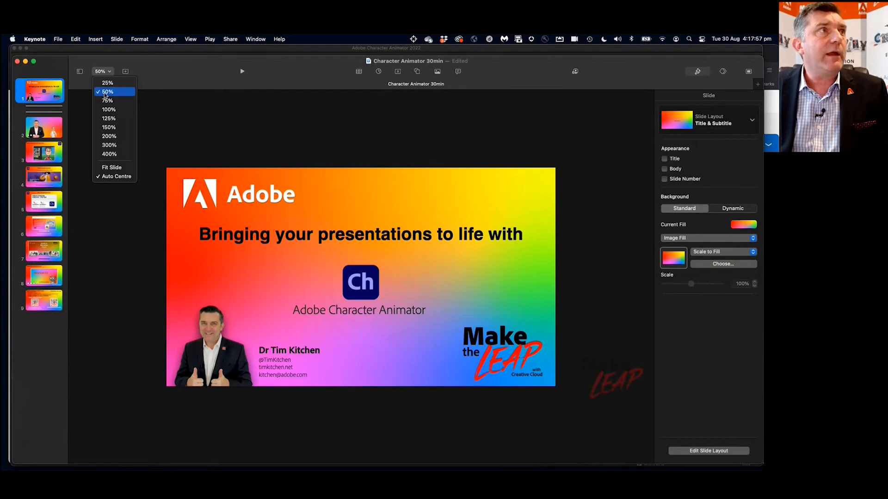
pyautogui.click(107, 110)
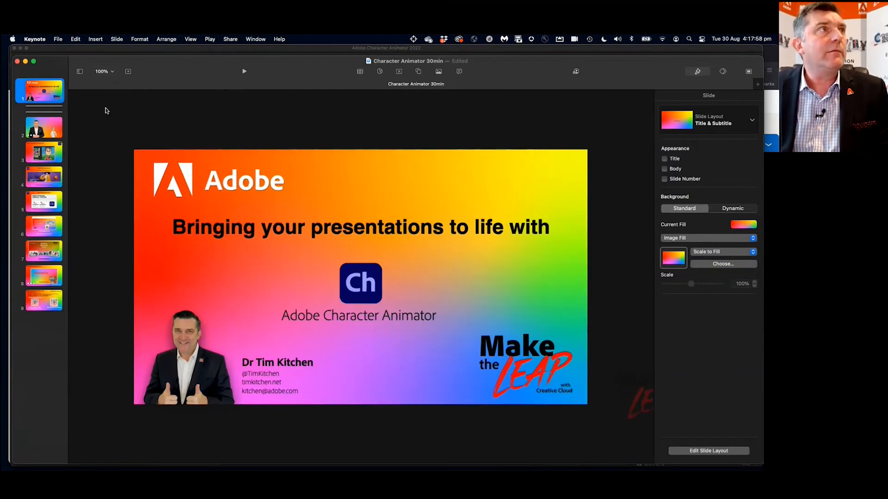
pyautogui.click(112, 72)
pyautogui.click(106, 100)
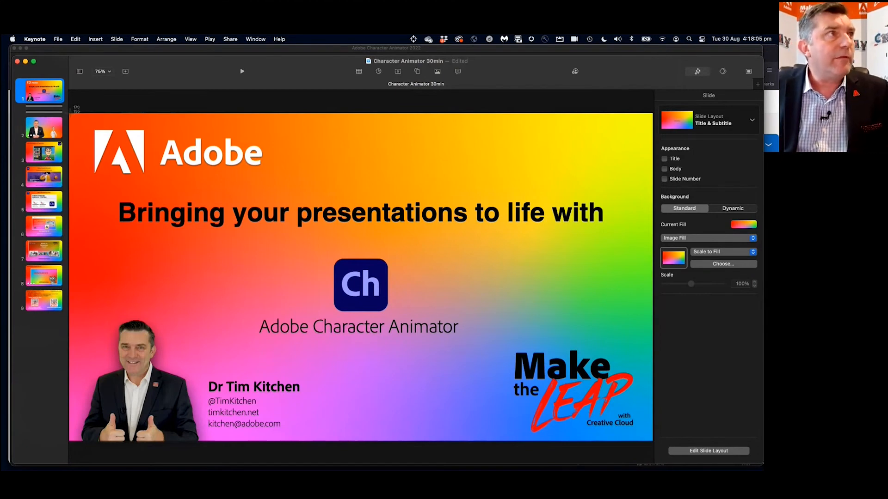
pyautogui.moveTo(70, 111); pyautogui.dragTo(652, 442)
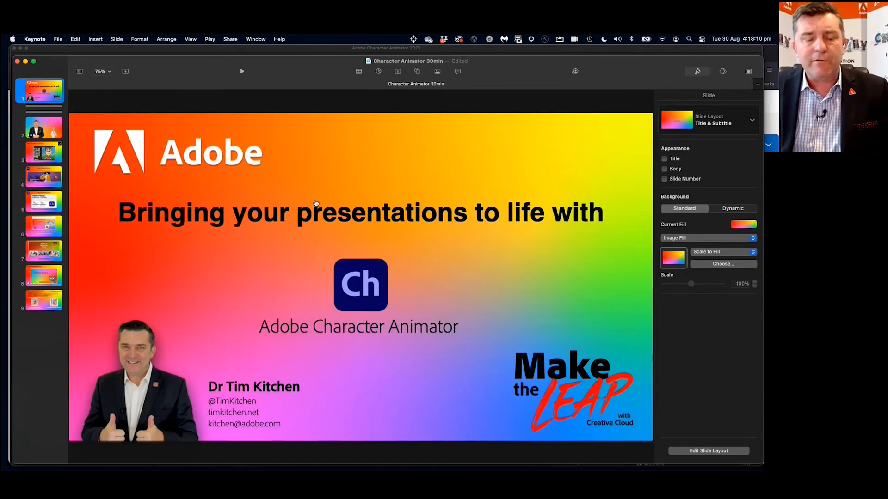
# Switch back to Character Animator and import Screen Shot 2022-08-30 at 4.18.08 pm from the Desktop.
pyautogui.press('super+Tab')
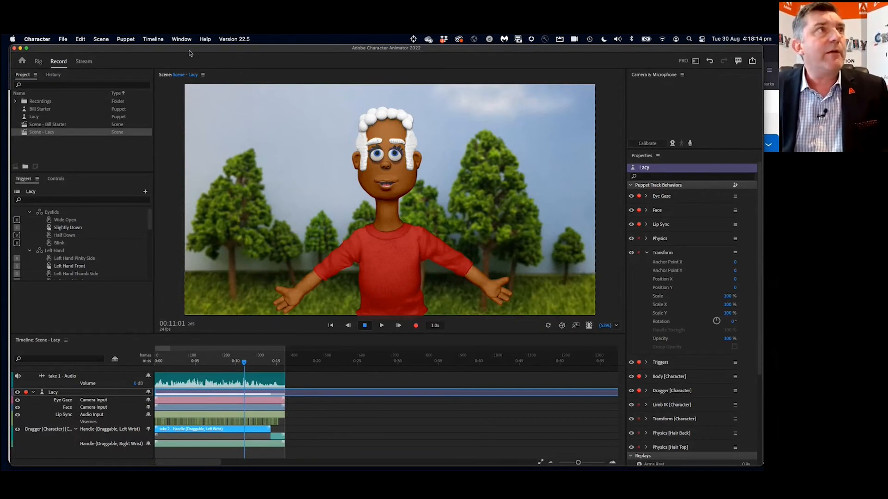
pyautogui.moveTo(189, 50); pyautogui.dragTo(191, 51)
pyautogui.click(64, 39)
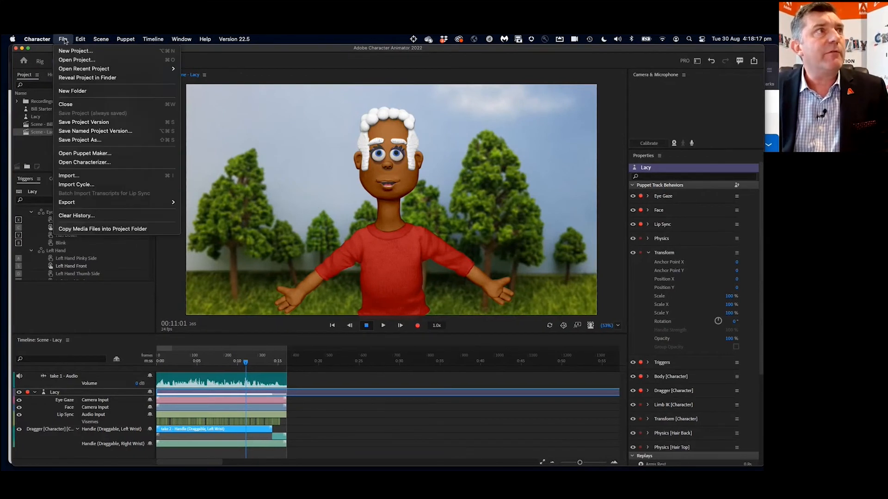
pyautogui.click(81, 176)
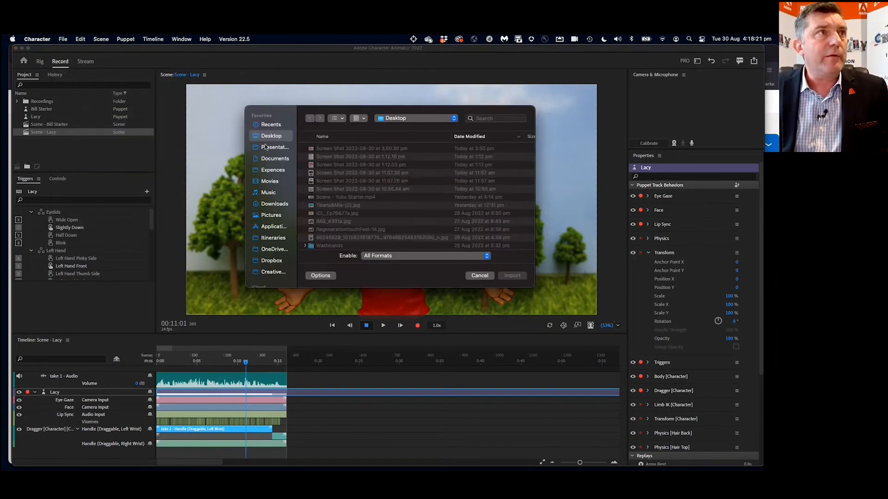
pyautogui.click(346, 149)
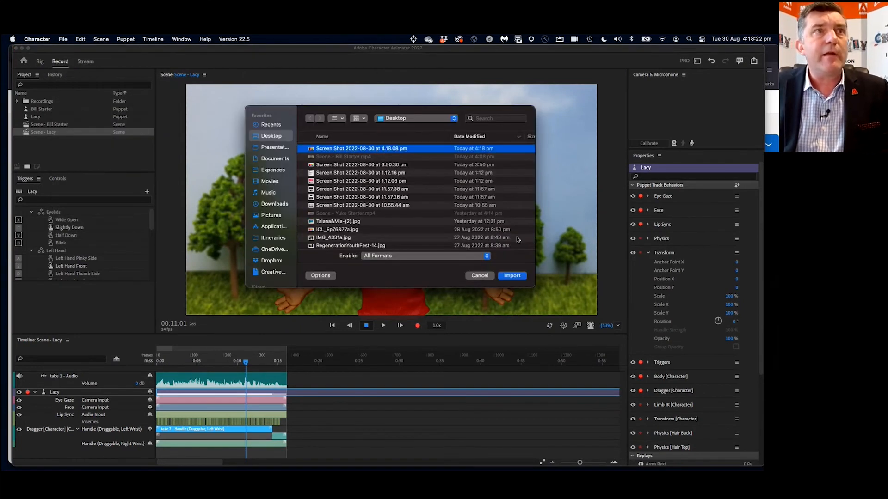
pyautogui.click(512, 275)
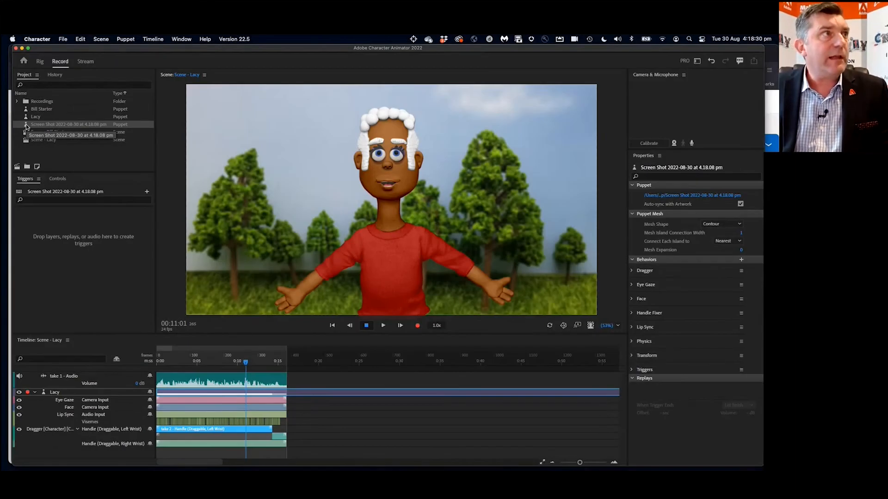
# Add the imported slide screenshot to the Lacy scene and set its scale to 134% so it fills the frame.
pyautogui.click(26, 125)
pyautogui.moveTo(25, 128); pyautogui.dragTo(226, 160)
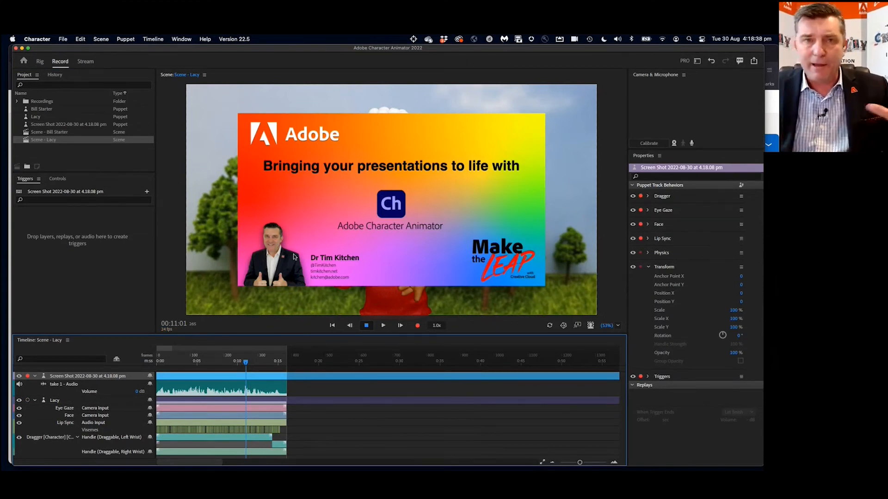
pyautogui.click(297, 213)
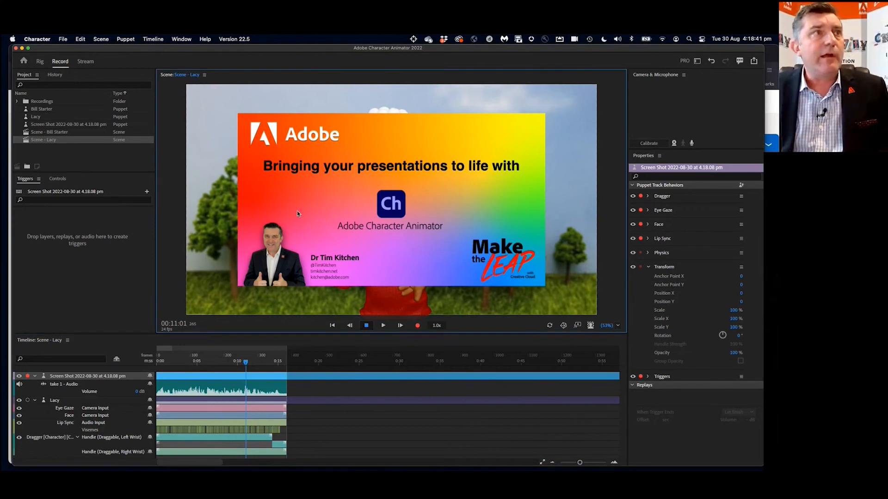
pyautogui.click(56, 377)
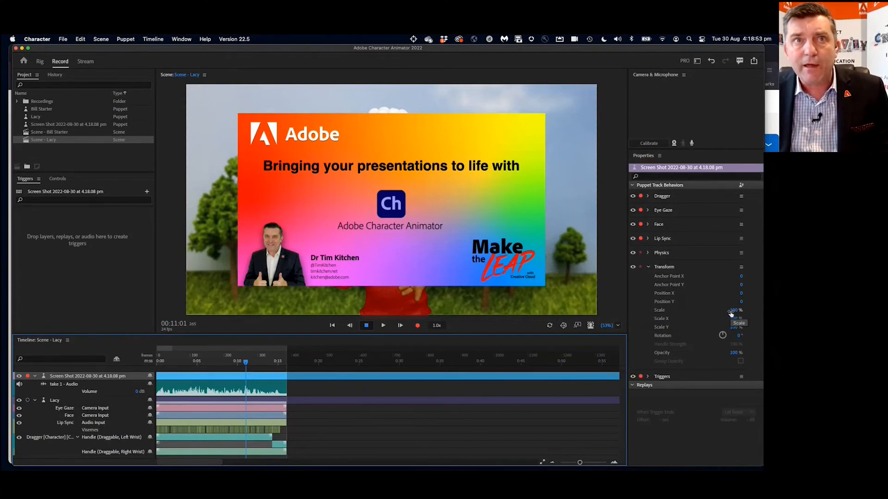
pyautogui.moveTo(731, 310); pyautogui.dragTo(750, 311)
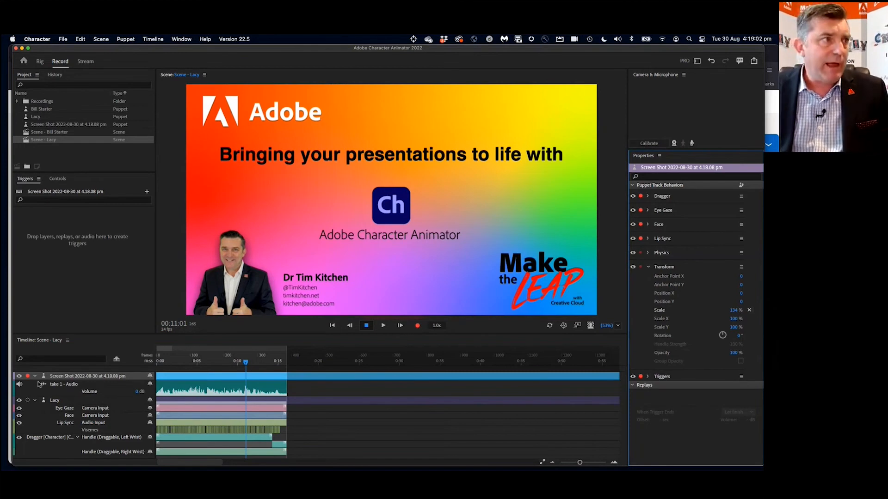
# Collapse the Lacy track and move the slide screenshot's track beneath it in the timeline.
pyautogui.click(35, 400)
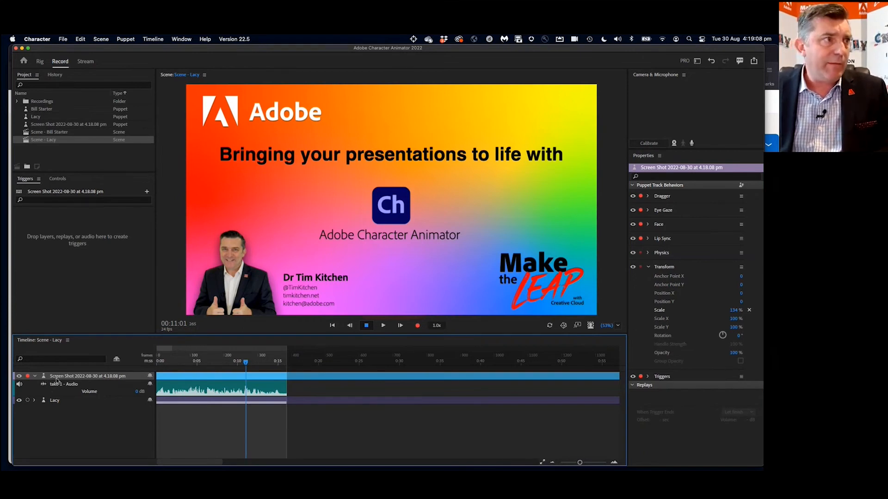
pyautogui.moveTo(59, 378); pyautogui.dragTo(55, 402)
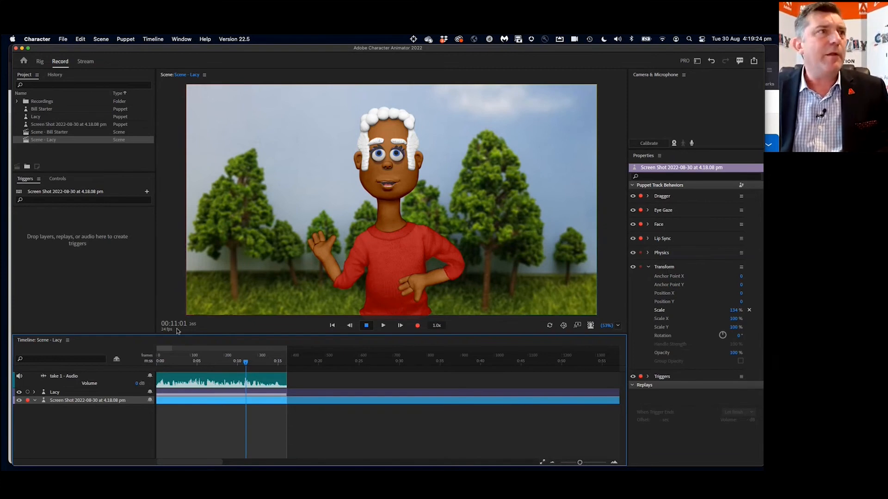
pyautogui.click(249, 363)
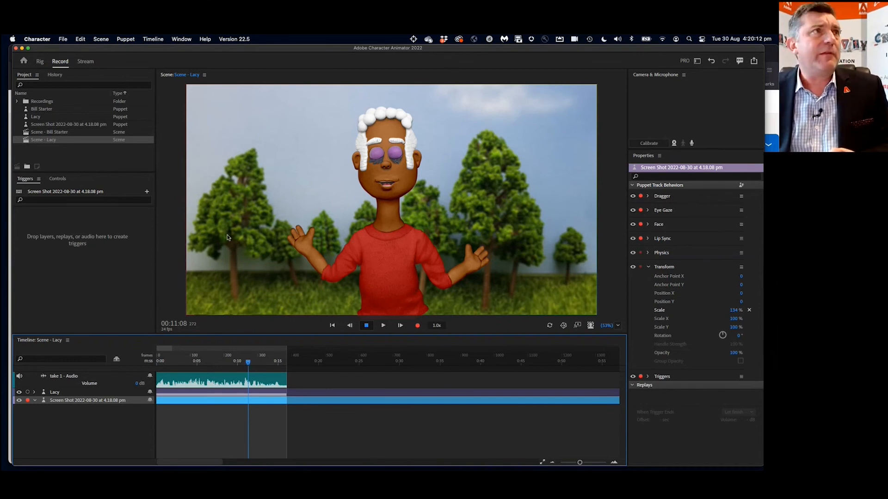
# Turn on live streaming output for the Lacy scene.
pyautogui.moveTo(215, 48); pyautogui.dragTo(220, 50)
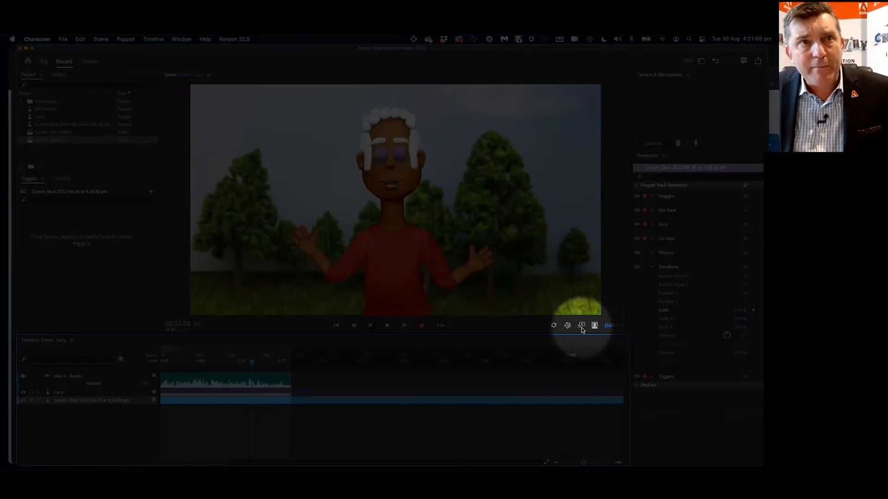
pyautogui.click(581, 326)
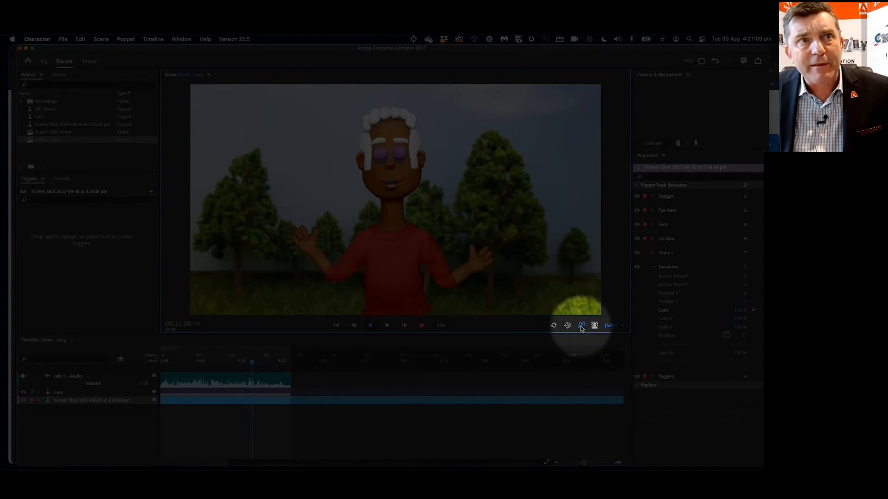